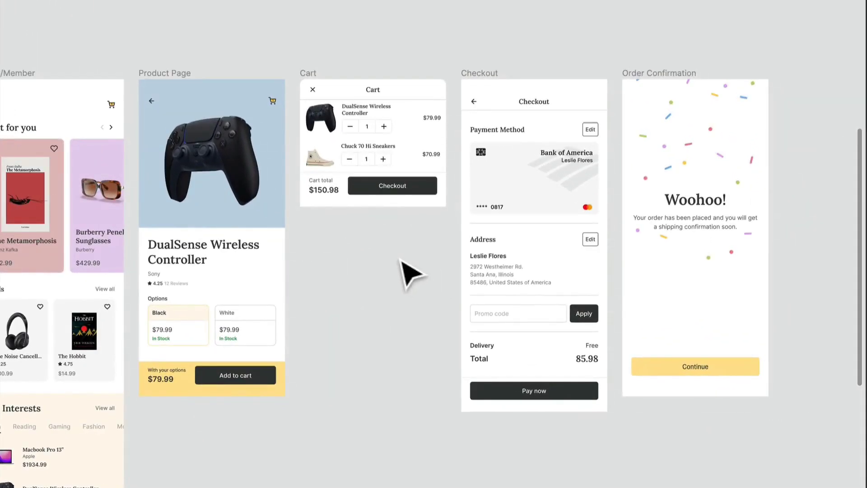
Step: Add a flow starting point to the Home/Member frame and name it "2. Checkout and Cart"
left_click(368, 382)
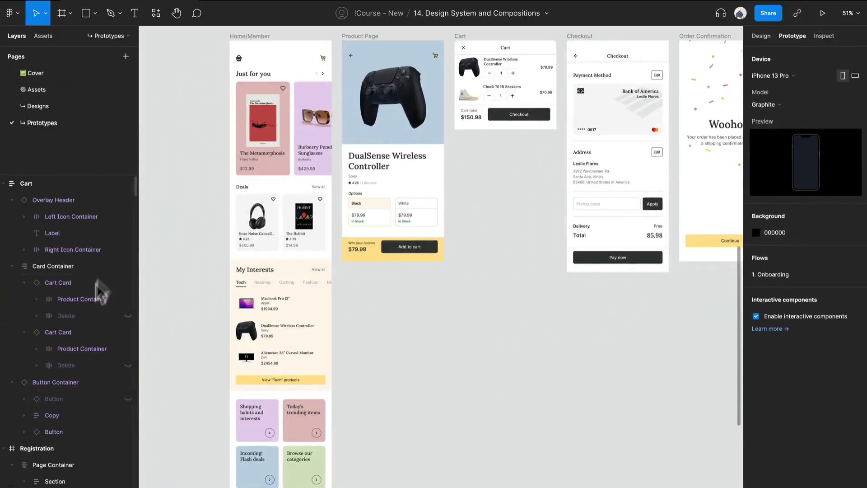
left_click(270, 67)
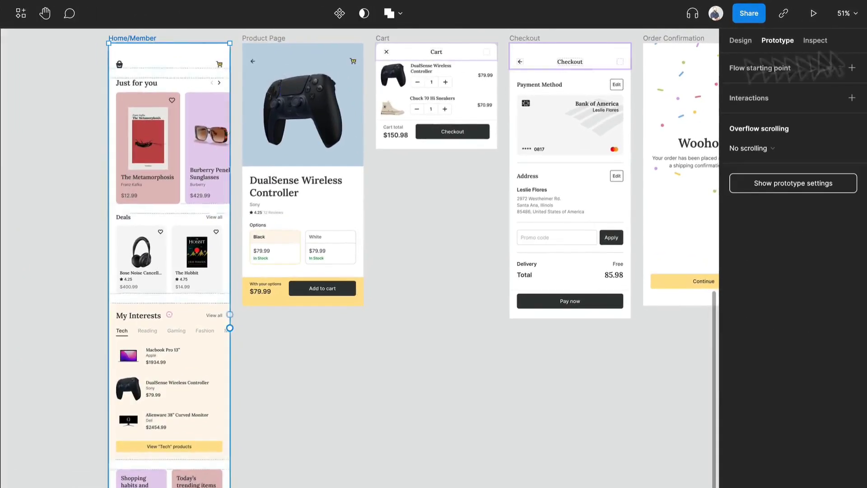
left_click(852, 67)
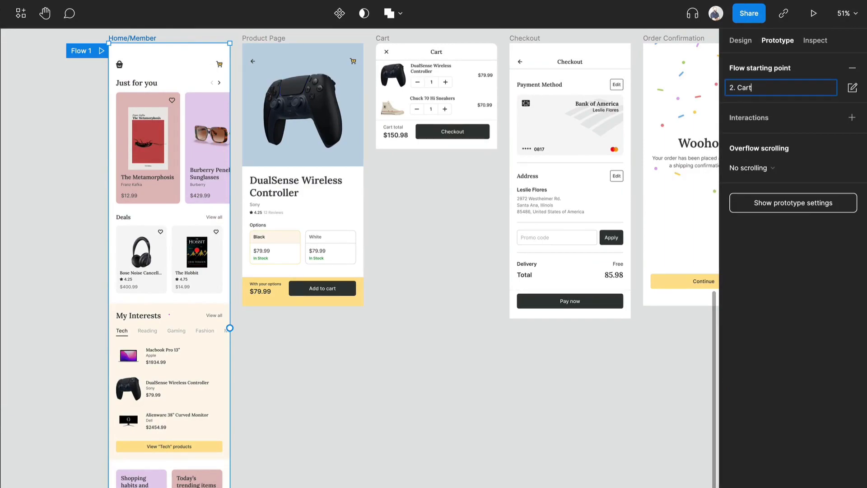
double_click(742, 88)
type("Checkout and Cart")
key("Return")
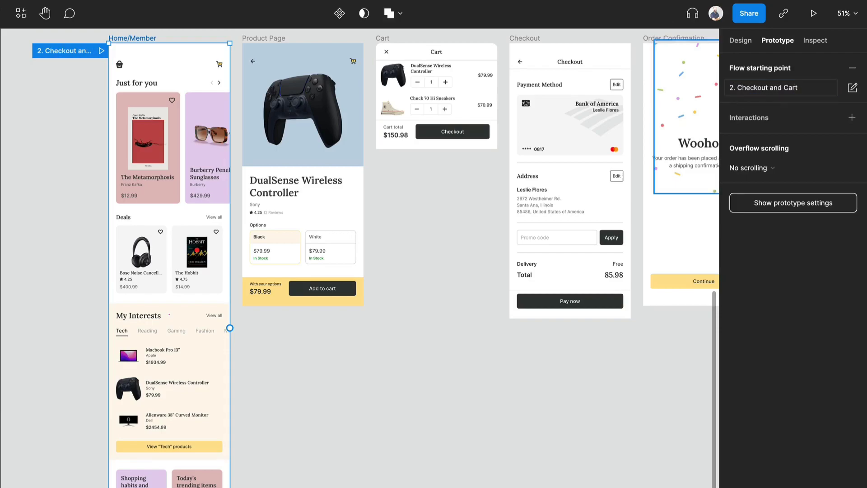
Step: Shorten the name of the Home/Member frame's flow starting point to "2. Cart"
left_click(761, 85)
left_click(804, 83)
key("alt+shift+Left")
key("alt+shift+Left")
key("alt+shift+Left")
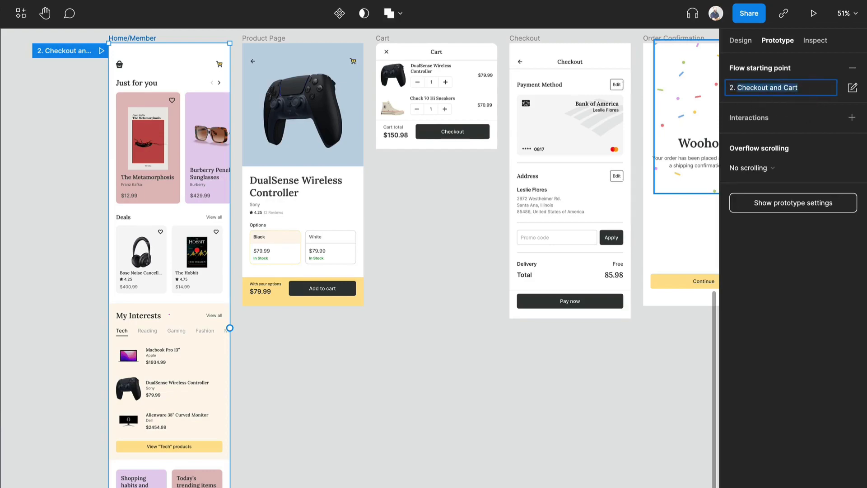
type("CAR")
key("Return")
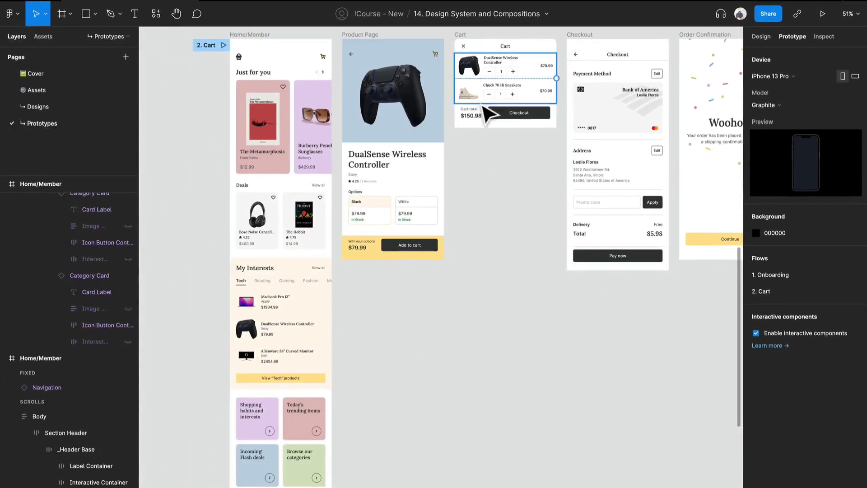
Step: Move the whole row of search and filter frames further down the canvas, away from the cart flow frames
left_click(322, 185)
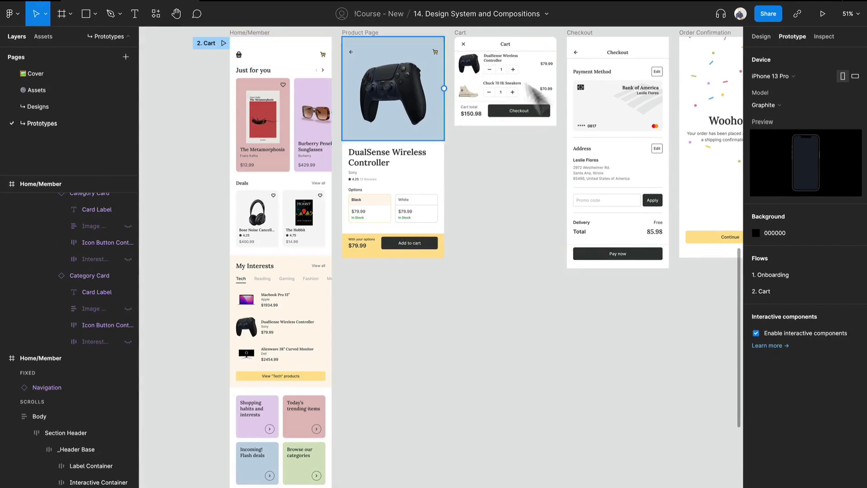
scroll(409, 226, "down", 5)
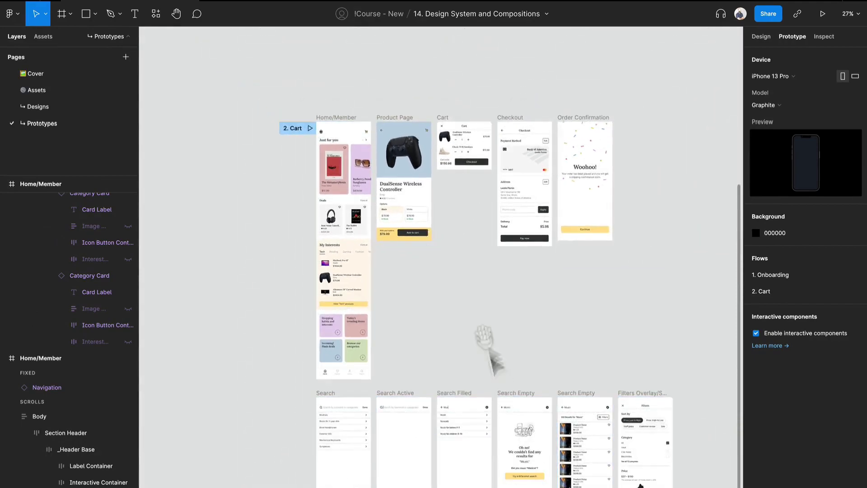
scroll(497, 375, "down", 5)
left_click_drag(677, 360, 258, 199)
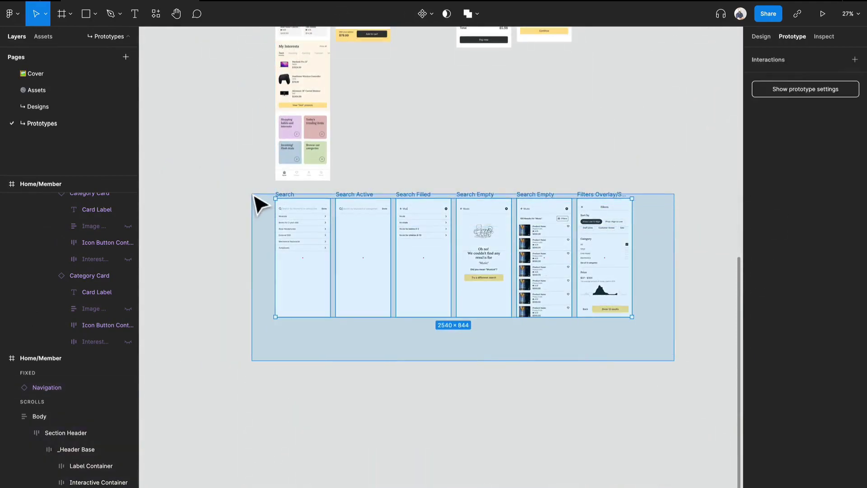
left_click_drag(310, 228, 325, 380)
Step: Connect the DualSense Wireless Controller card under My Interests on Home/Member to the Product Page frame
scroll(372, 197, "up", 6)
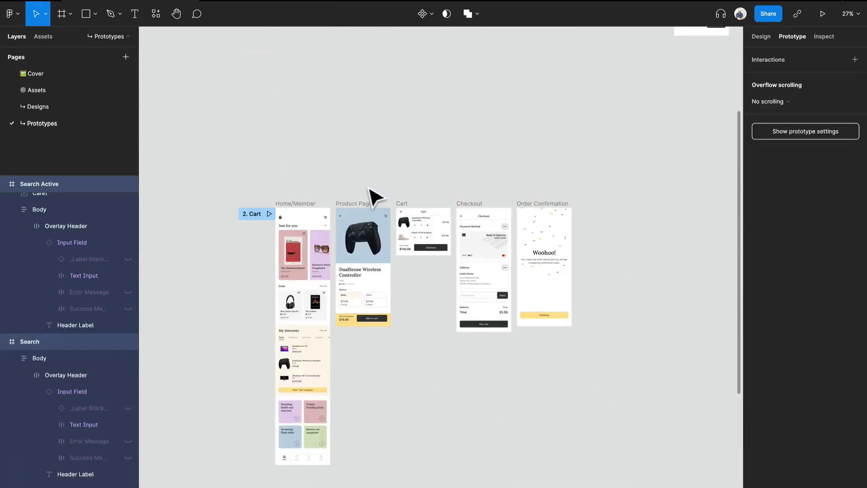
scroll(372, 280, "up", 5)
scroll(384, 222, "down", 2)
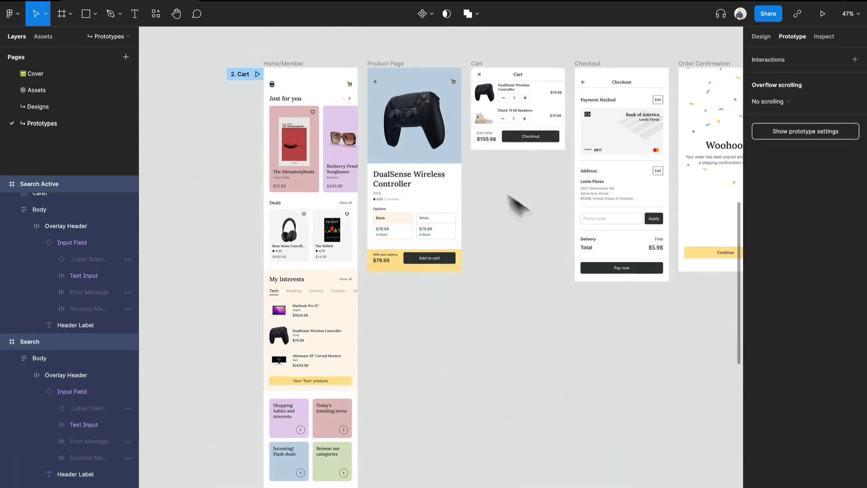
scroll(271, 94, "up", 3)
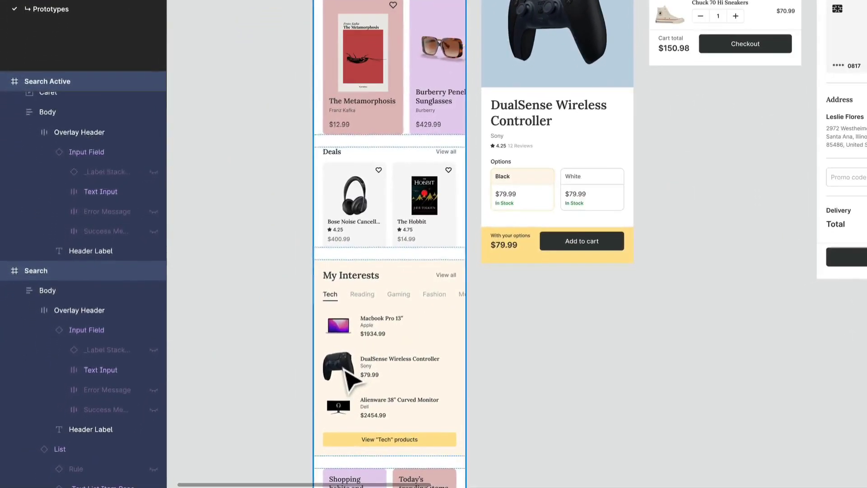
double_click(286, 423)
double_click(287, 423)
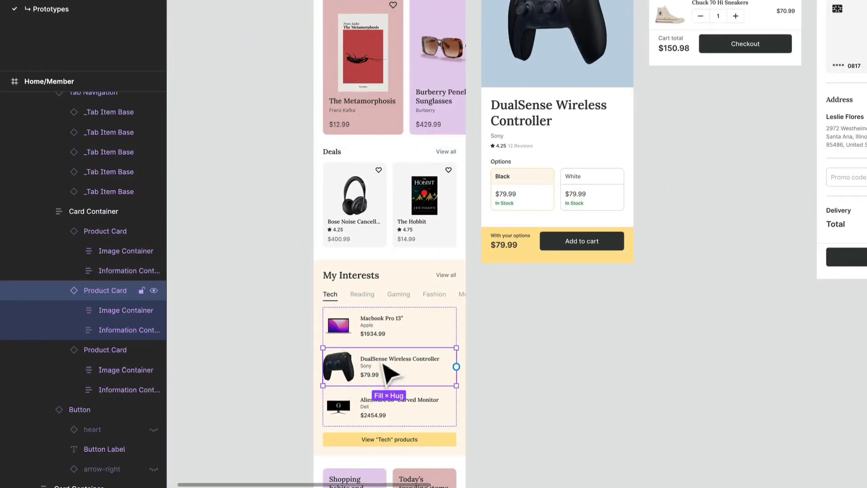
left_click_drag(456, 366, 636, 260)
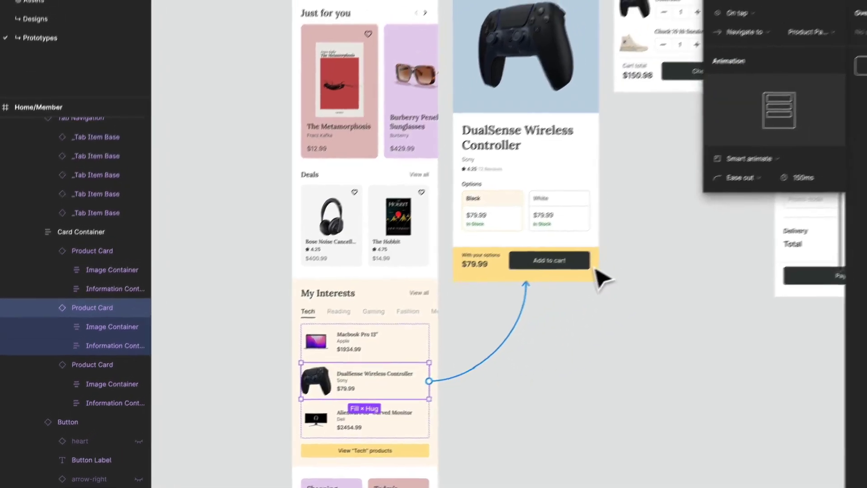
Step: Keep the product card's interaction on tap and give it a Move in animation with the upward direction
left_click(748, 14)
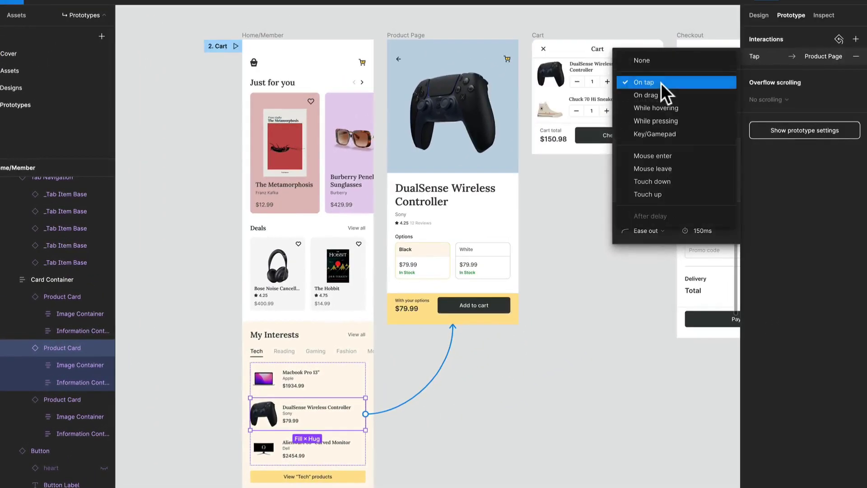
left_click(747, 15)
left_click(650, 215)
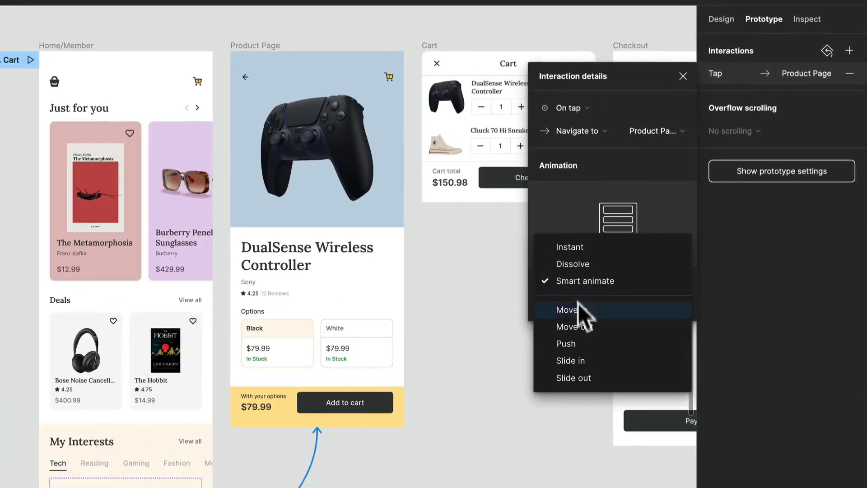
left_click(657, 224)
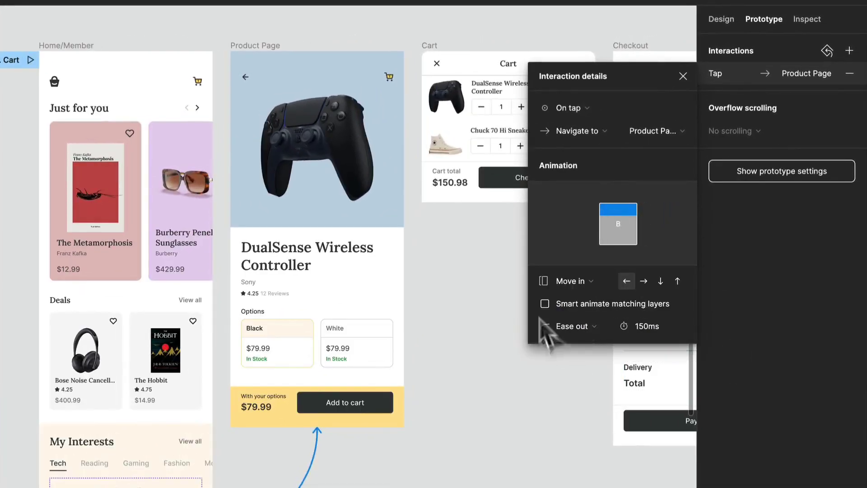
left_click(570, 282)
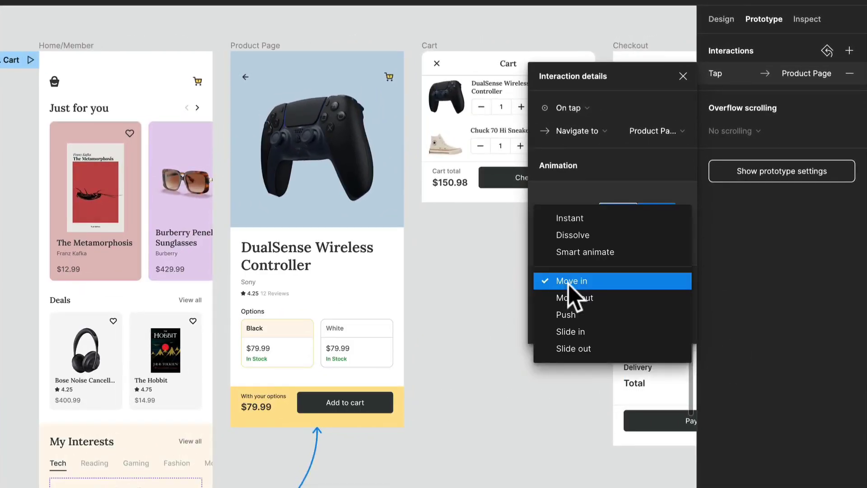
left_click(569, 283)
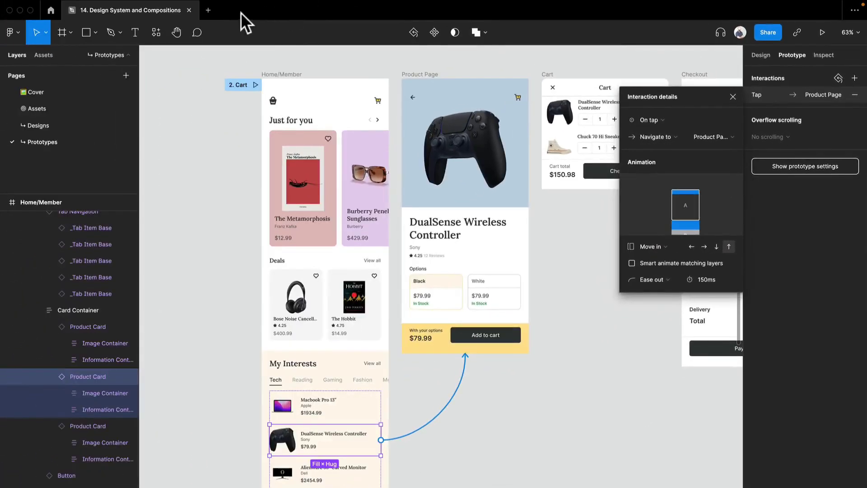
Step: Open the prototype presentation in its own tab, return to the design file and clear the selection
left_click(823, 33)
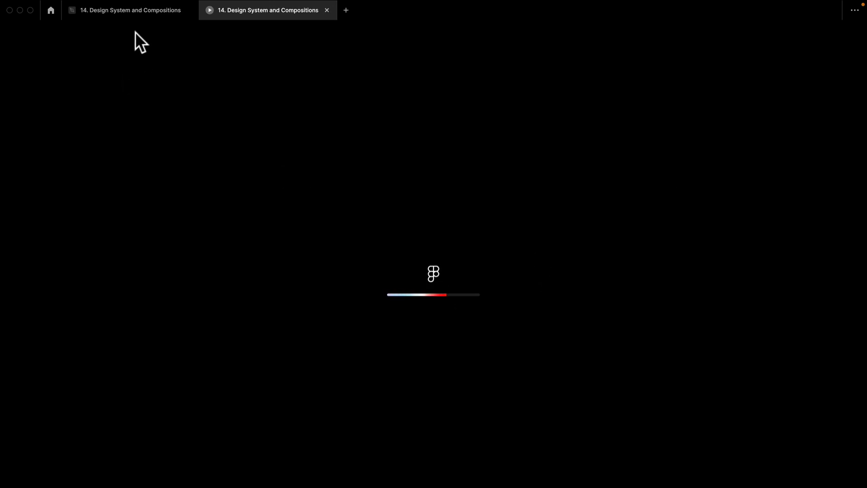
left_click(144, 15)
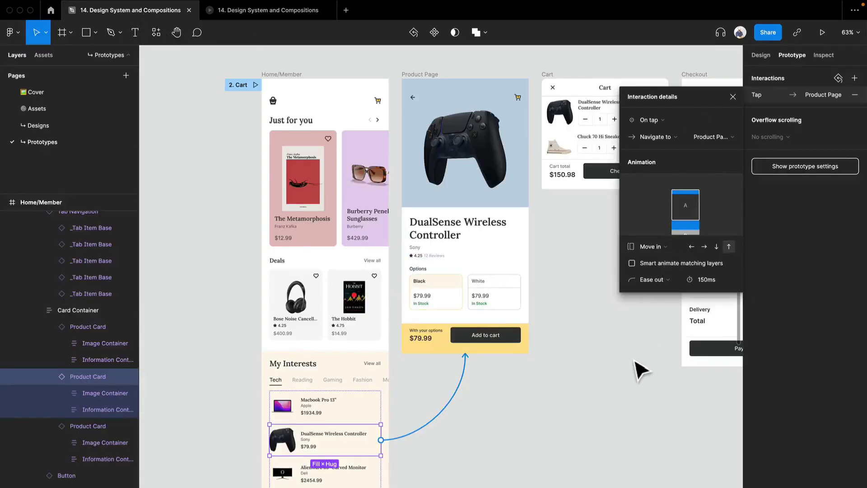
left_click(641, 371)
left_click_drag(592, 347, 495, 355)
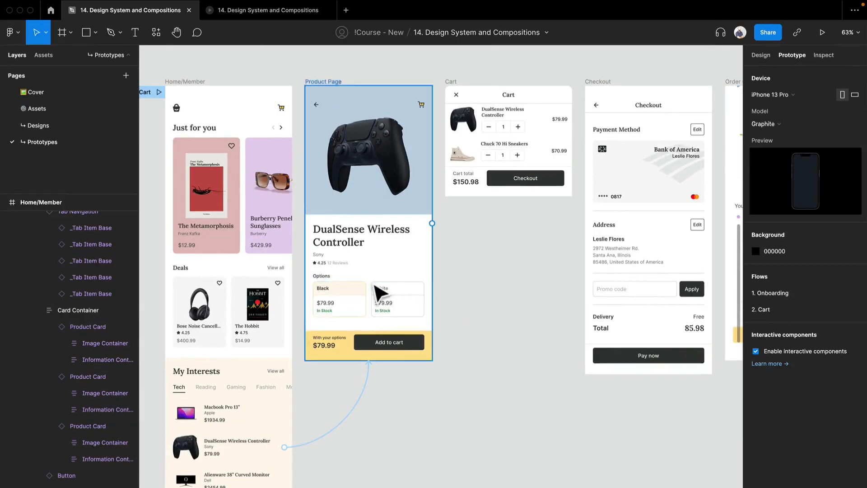
scroll(377, 294, "up", 2)
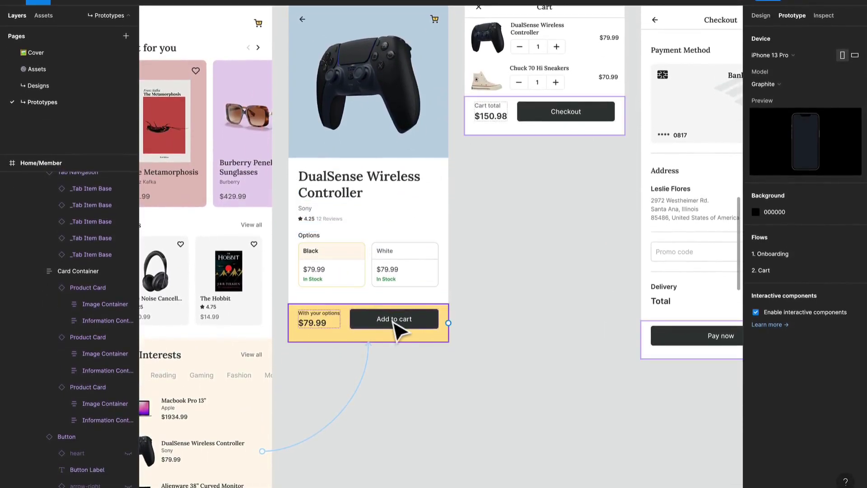
double_click(392, 320)
double_click(392, 321)
left_click(467, 351)
double_click(425, 318)
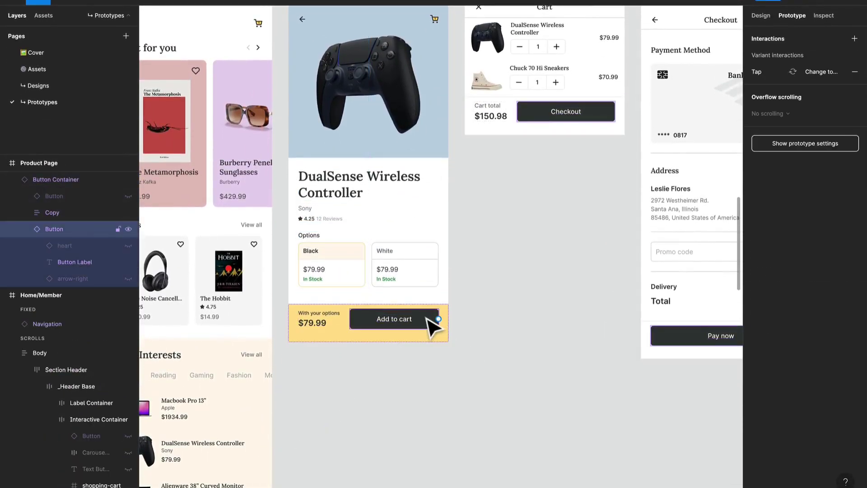
scroll(447, 332, "up", 4)
scroll(447, 332, "down", 2)
left_click(523, 336)
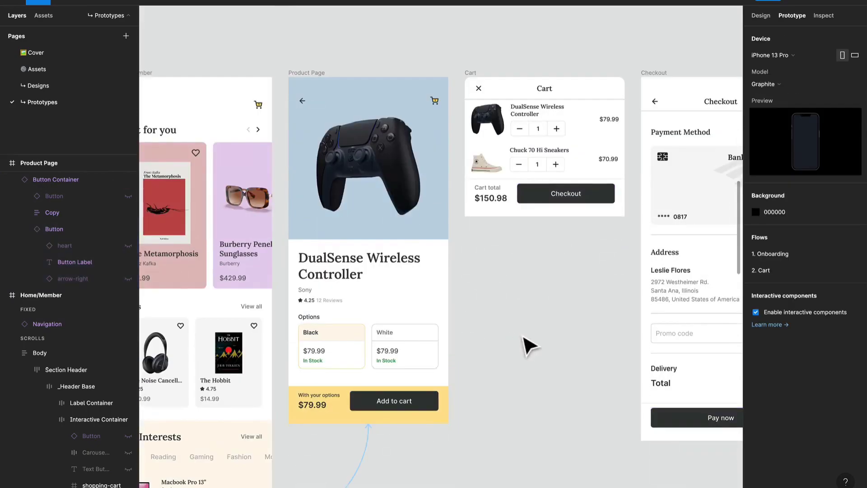
Step: Move the Cart, Checkout and Order Confirmation frames to the right, leaving room for another frame beside the Product Page
scroll(523, 339, "down", 2)
left_click_drag(515, 363, 408, 327)
scroll(456, 335, "down", 3)
left_click_drag(640, 382, 535, 184)
key("Escape")
Step: Duplicate the Product Page frame into the free space next to the original
left_click(248, 163)
key("ctrl+c")
key("ctrl+v")
Step: Connect the original Product Page's Add to cart button to the duplicated Product Page using a Smart animate transition
scroll(299, 277, "up", 5)
scroll(296, 277, "down", 4)
left_click(299, 352)
left_click_drag(309, 343, 358, 349)
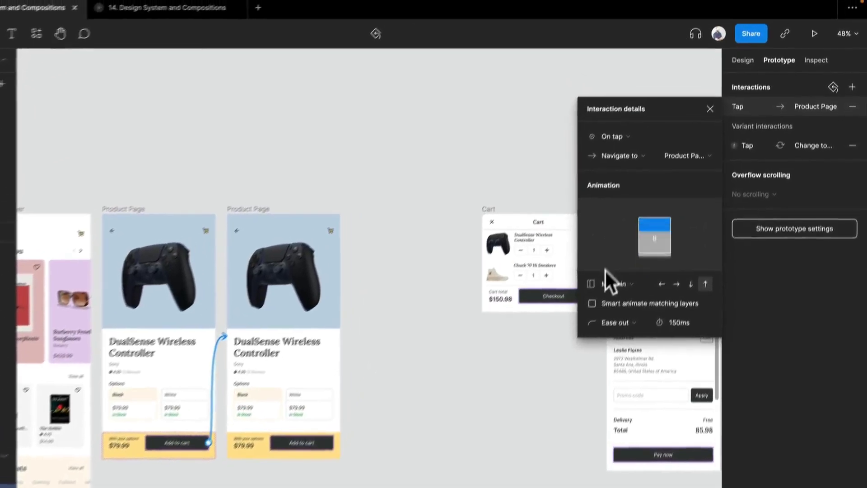
left_click(641, 229)
left_click(647, 207)
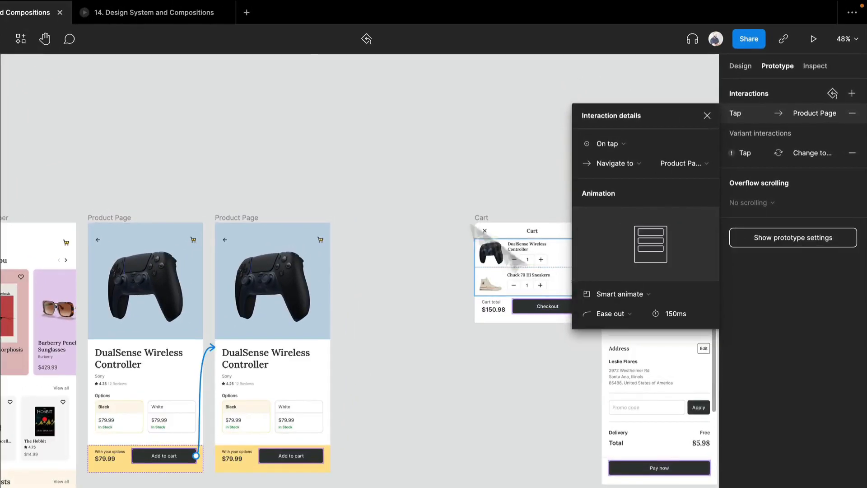
Step: Set the duration of the transition between the two Product Page frames to 300 ms
left_click(203, 109)
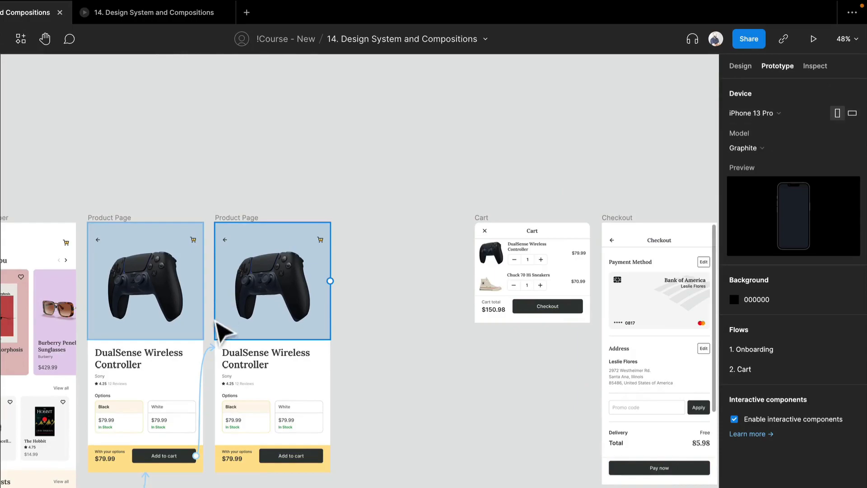
left_click(210, 357)
left_click(671, 316)
type("300")
key("Return")
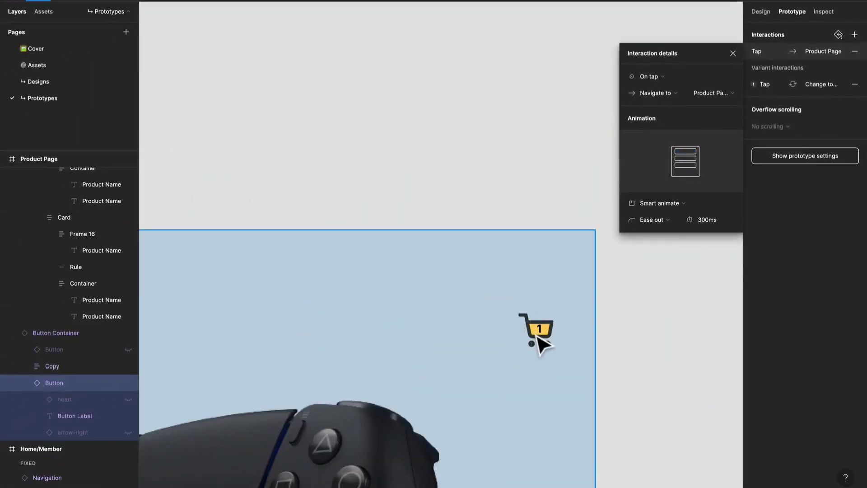
Step: Change the item count in the shopping cart icon of the duplicated Product Page to 2
left_click(545, 335)
double_click(542, 334)
type("2")
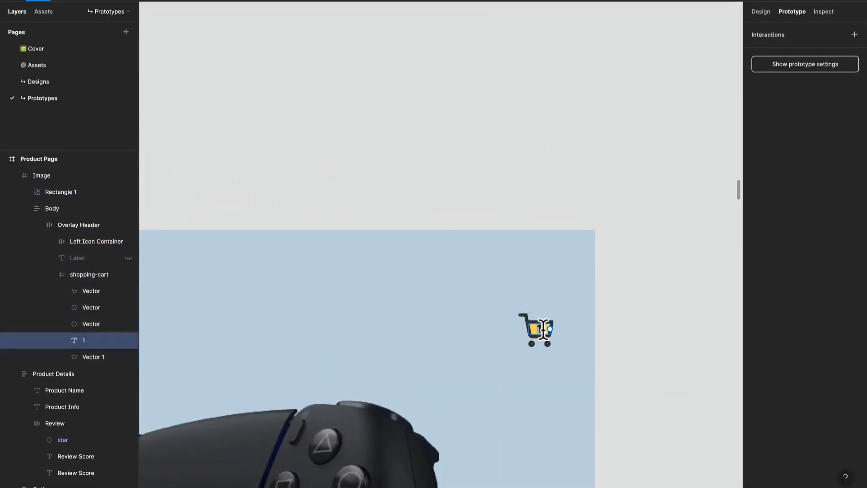
left_click(613, 327)
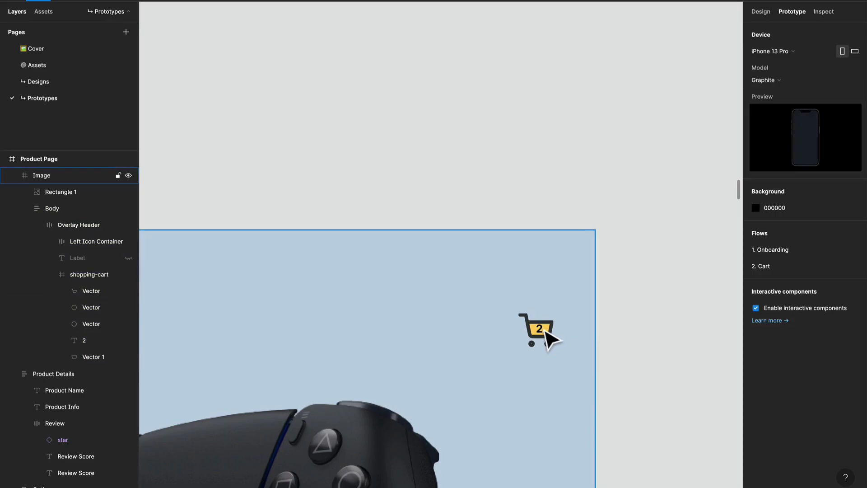
left_click(548, 337)
left_click(548, 336)
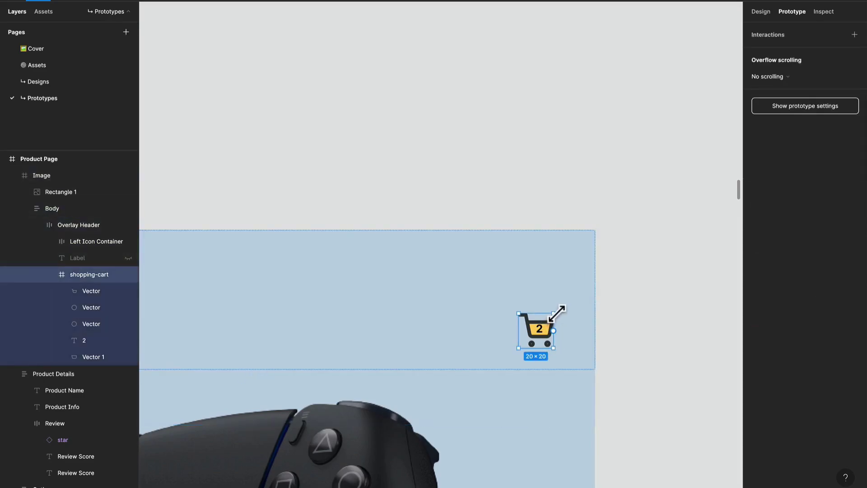
scroll(557, 313, "down", 10)
left_click_drag(598, 340, 463, 127)
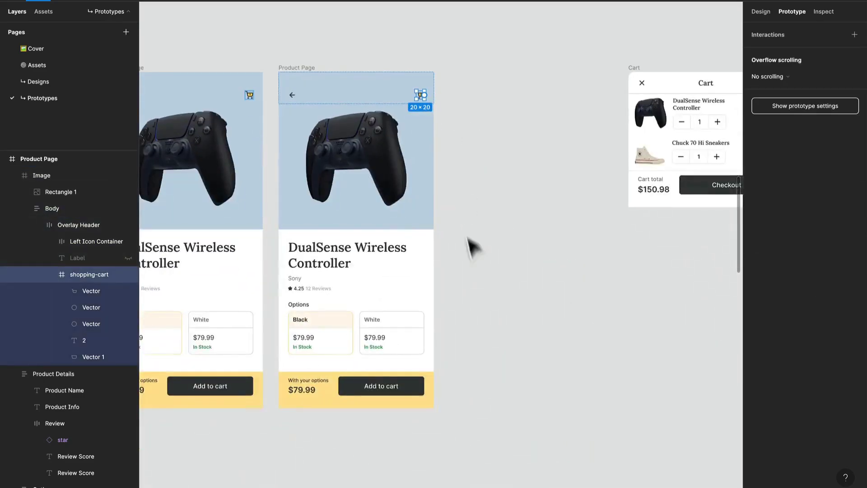
left_click(465, 237)
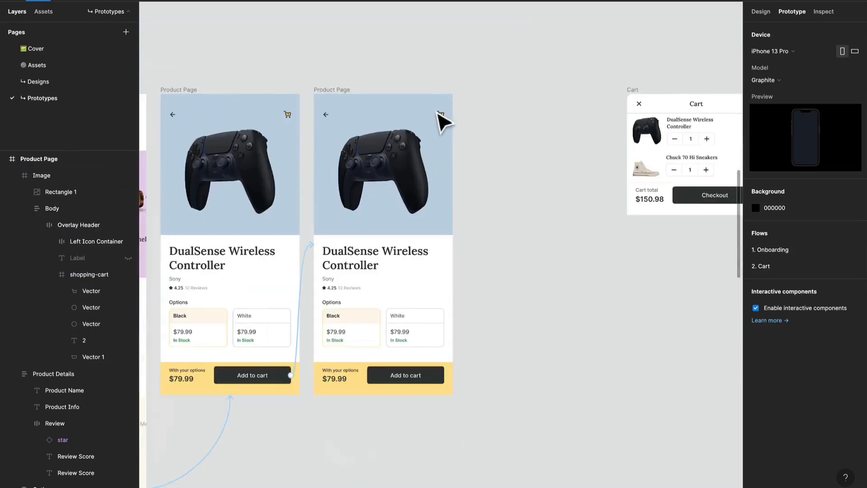
Step: Set the easing of the original Product Page's Add to cart transition to Bouncy and check the prototype preview
left_click(304, 260)
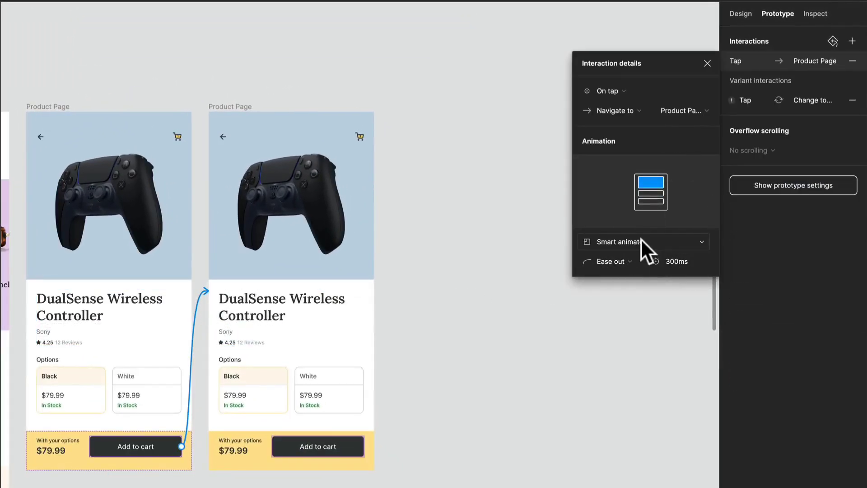
left_click(626, 260)
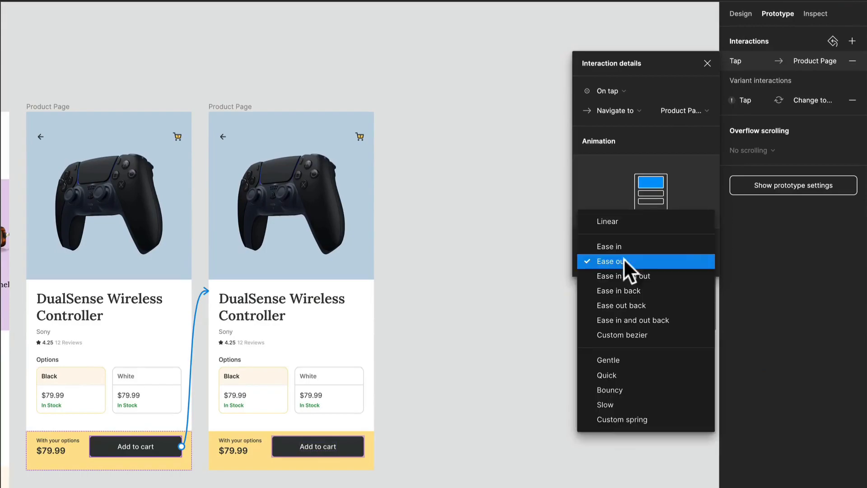
left_click(632, 389)
left_click(631, 393)
left_click(332, 17)
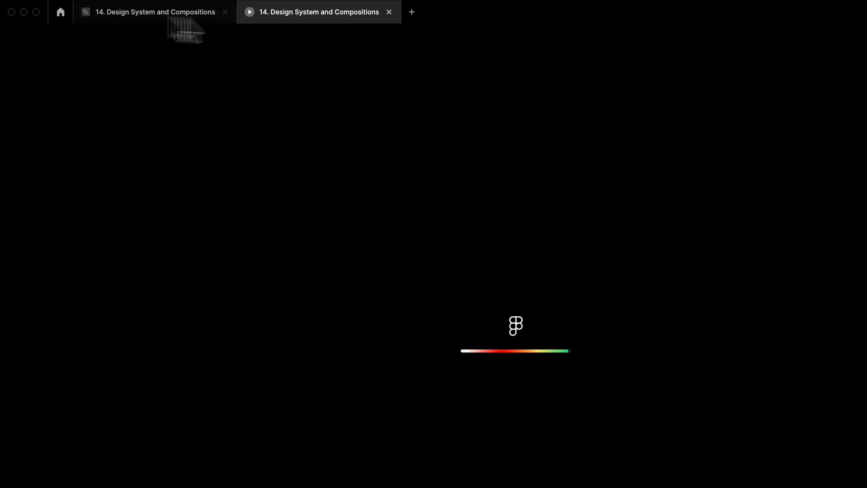
left_click(155, 12)
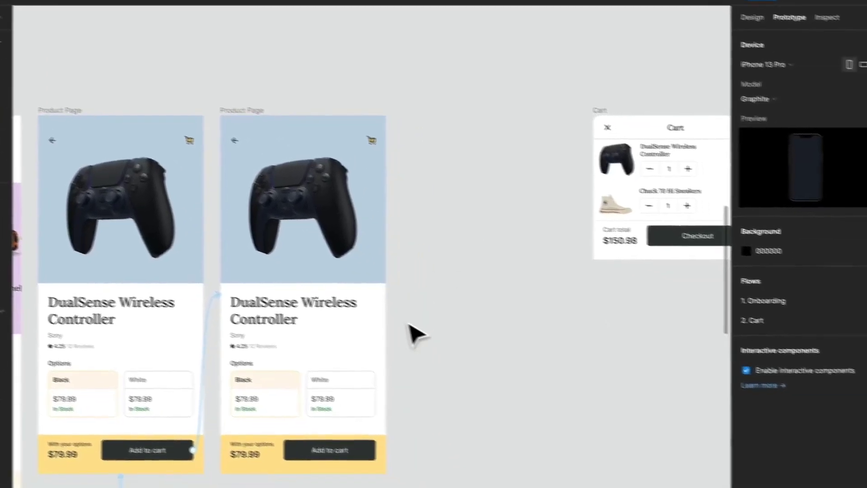
Step: Connect the duplicated Product Page frame to the Cart frame with an After delay trigger
scroll(507, 353, "up", 3)
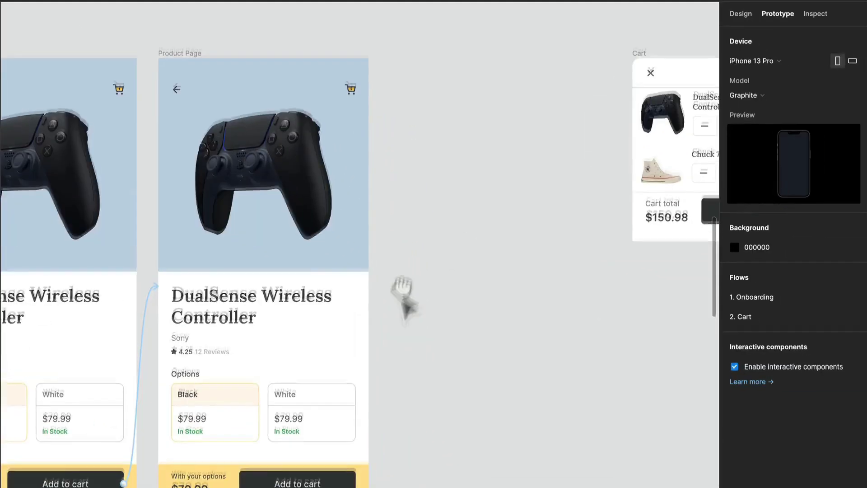
left_click_drag(509, 359, 535, 267)
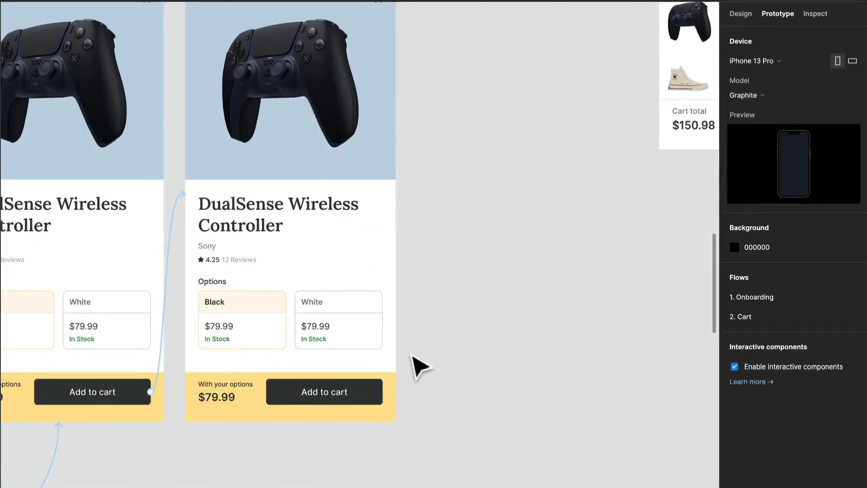
scroll(411, 354, "down", 3)
left_click_drag(457, 342, 357, 349)
left_click(188, 94)
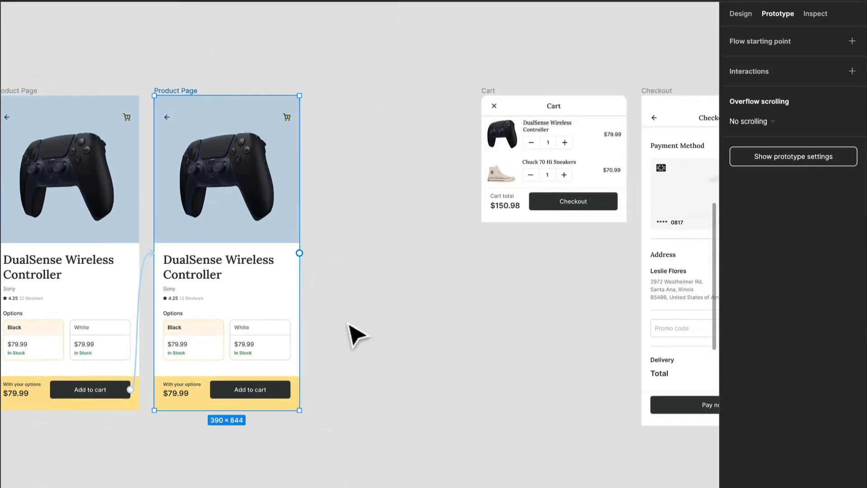
left_click_drag(299, 253, 492, 206)
left_click(602, 118)
left_click(636, 275)
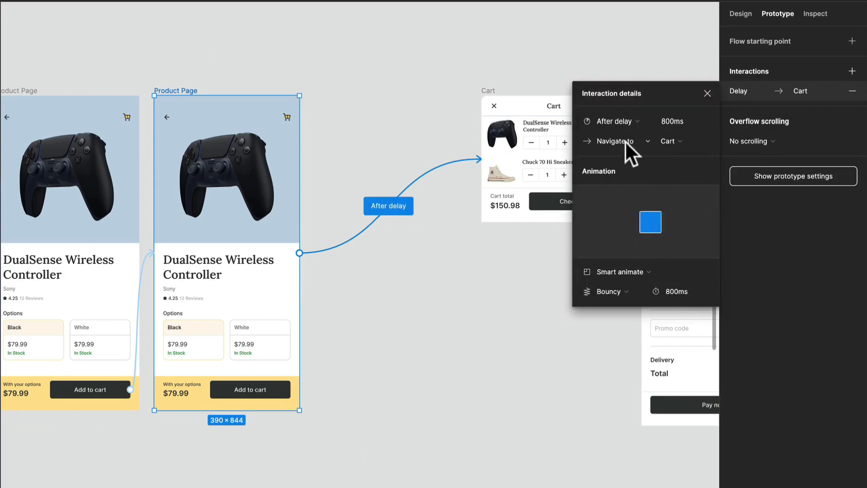
Step: Set the delay of the interaction to 300 ms and make it open the Cart as an overlay
left_click(675, 121)
type("300")
key("Return")
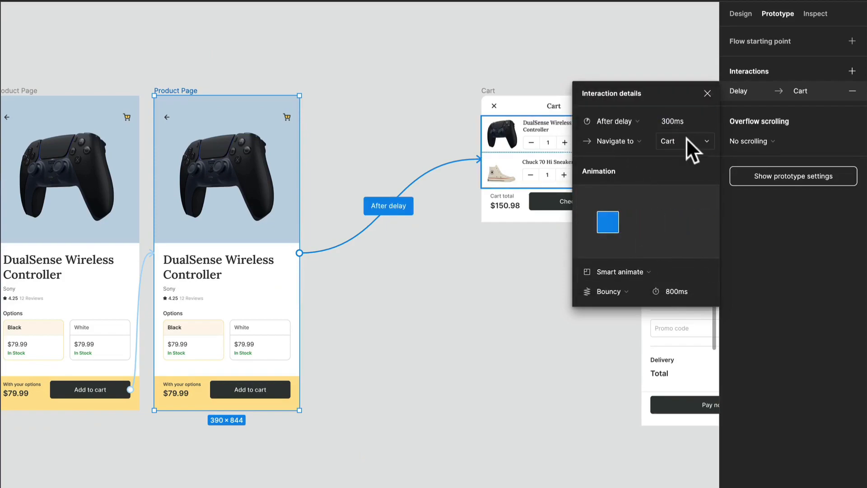
left_click(626, 141)
left_click(630, 183)
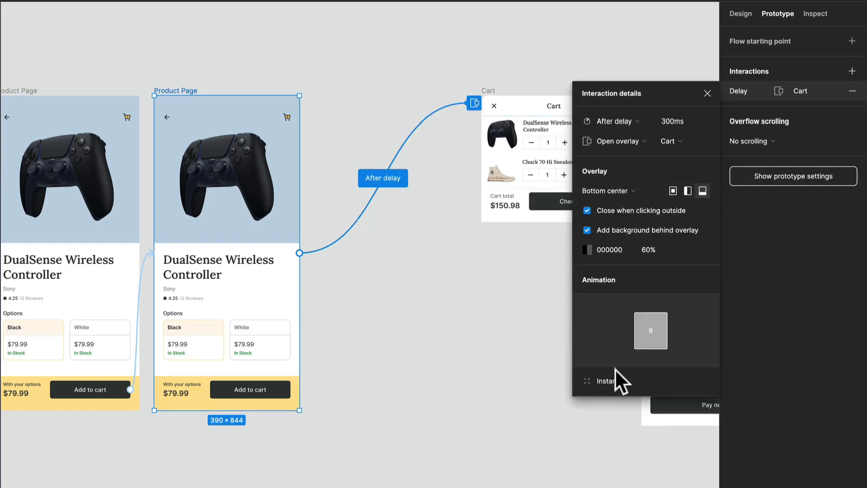
Step: Animate the Cart overlay with an upward Move in using Ease out easing
left_click(610, 381)
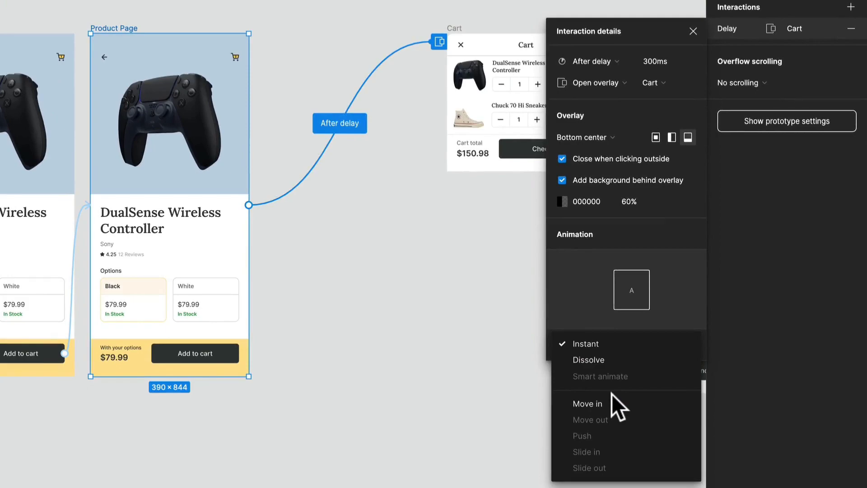
left_click(615, 401)
left_click(685, 345)
scroll(628, 338, "down", 1)
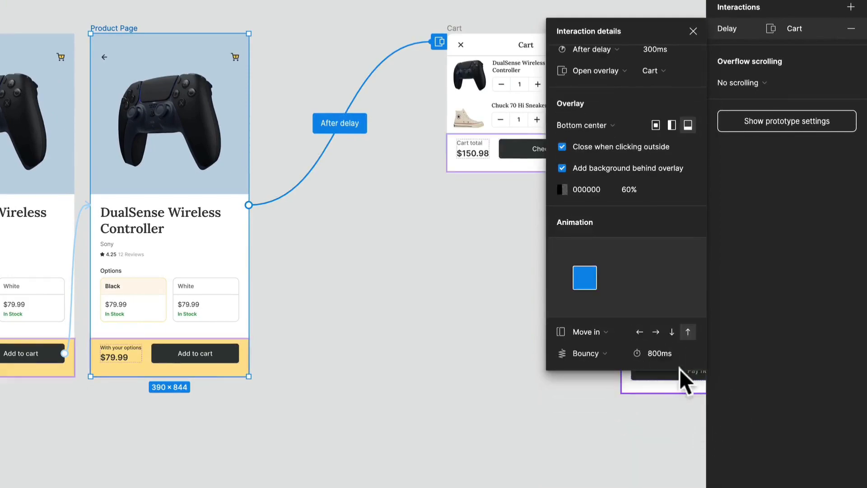
left_click(594, 353)
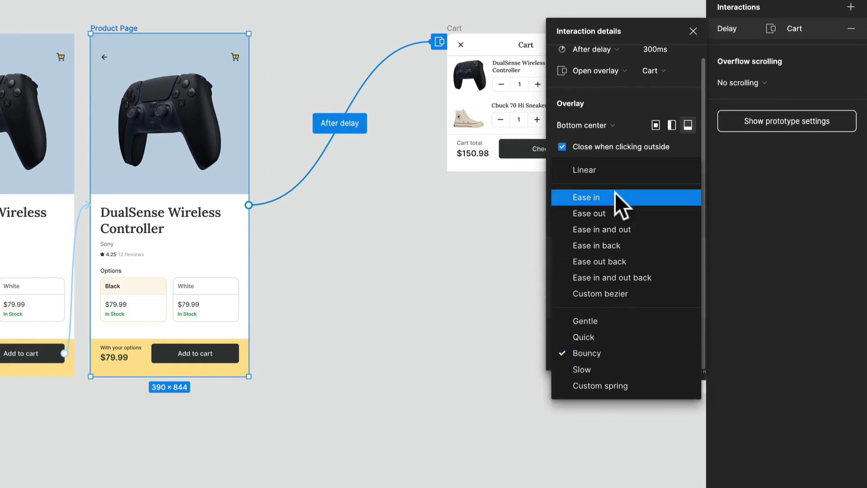
left_click(624, 213)
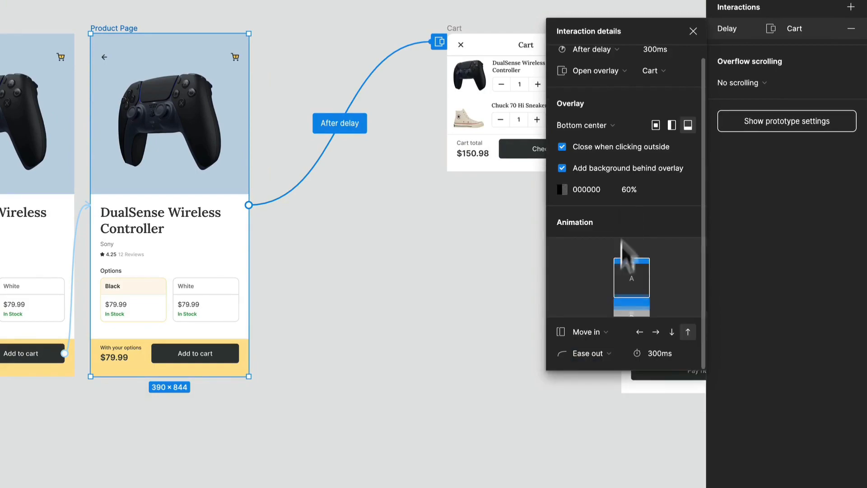
left_click(369, 342)
Step: Reopen the prototype preview to review the cart flow, and return to the design file
left_click(248, 12)
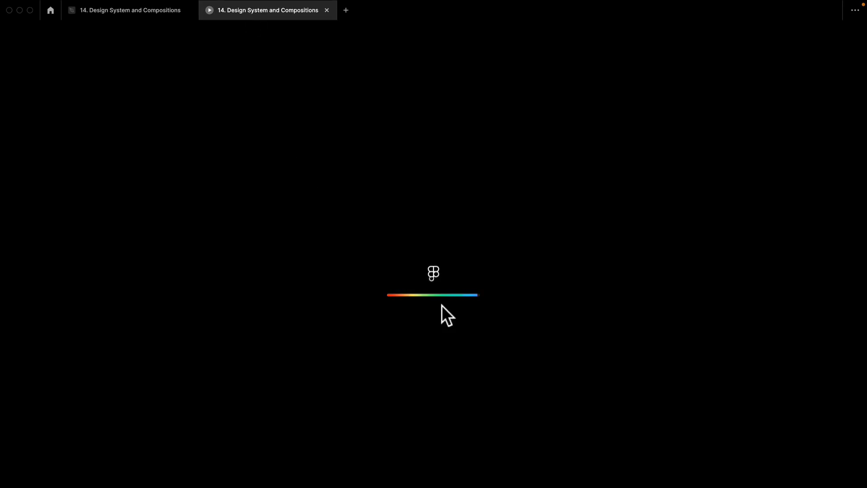
key("super+w")
left_click(824, 33)
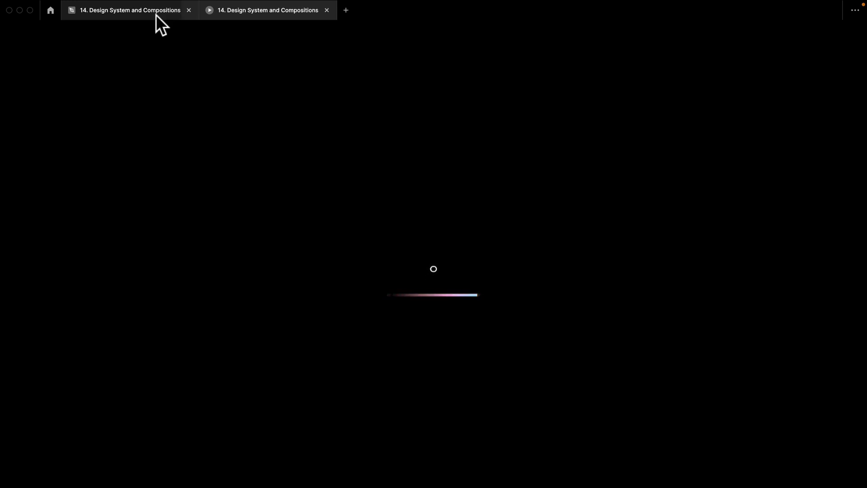
left_click(156, 15)
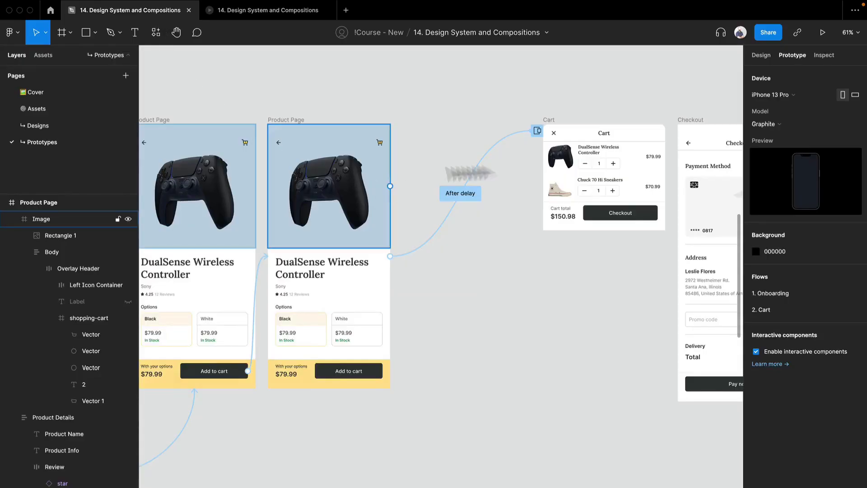
Step: Move the Cart frame close to the duplicated Product Page and duplicate it beside itself
left_click_drag(548, 124, 409, 125)
key("ctrl+d")
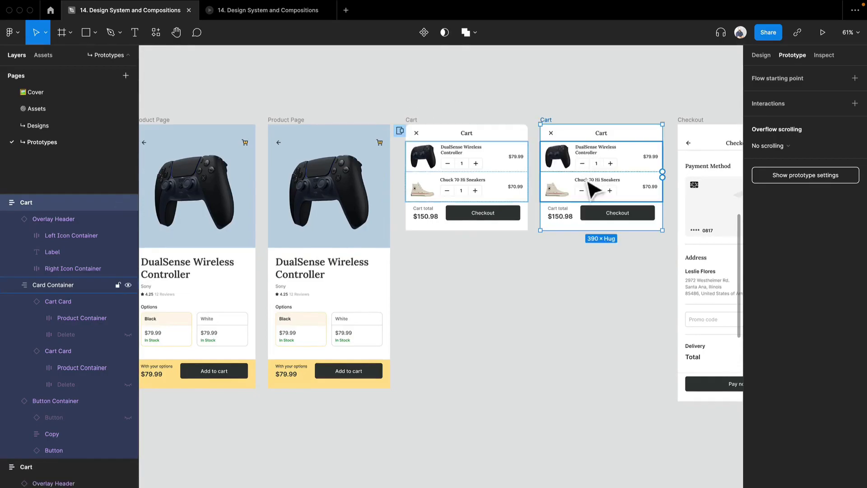
left_click(526, 311)
left_click_drag(519, 289, 416, 288)
scroll(409, 233, "up", 3)
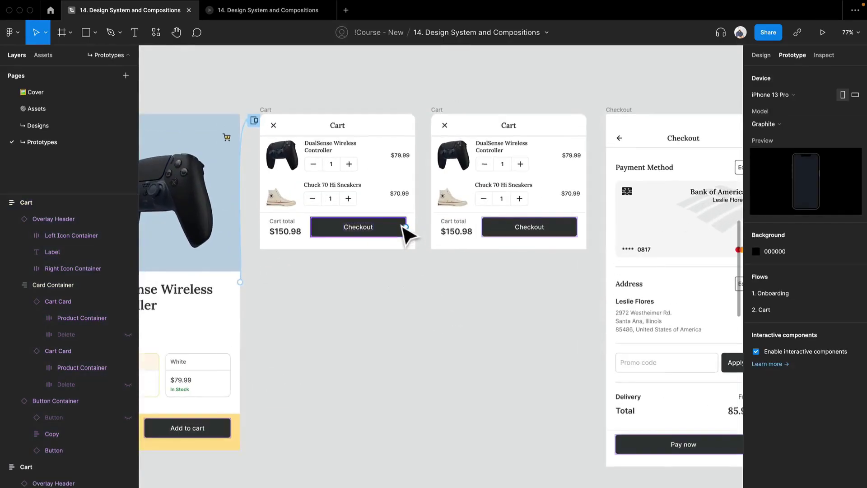
Step: Enable the Delete property on the Chuck 70 Hi Sneakers cart card in the duplicated Cart frame
left_click(510, 166)
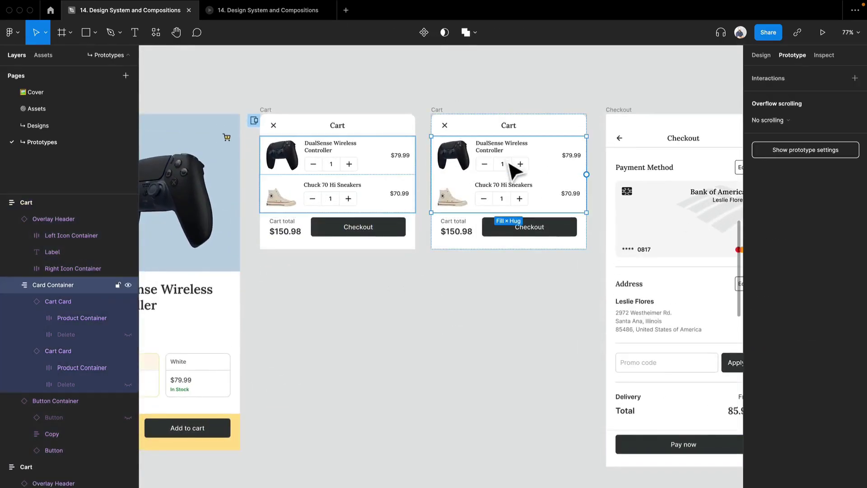
left_click(557, 199)
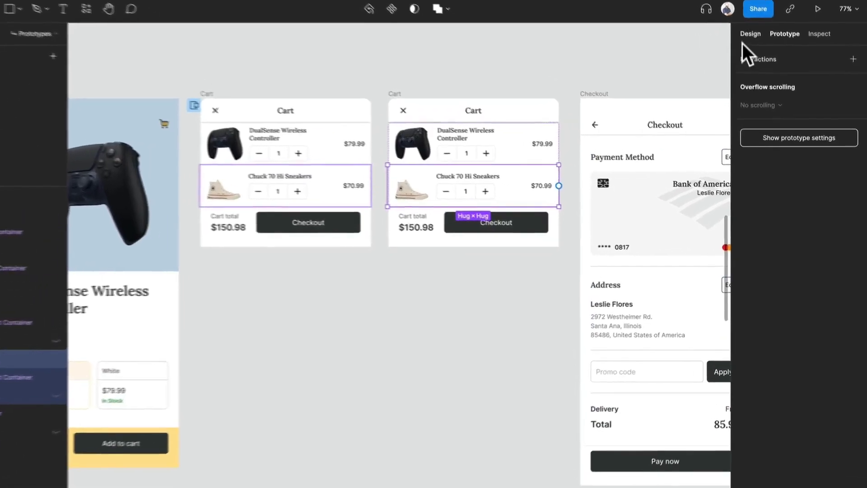
left_click(749, 34)
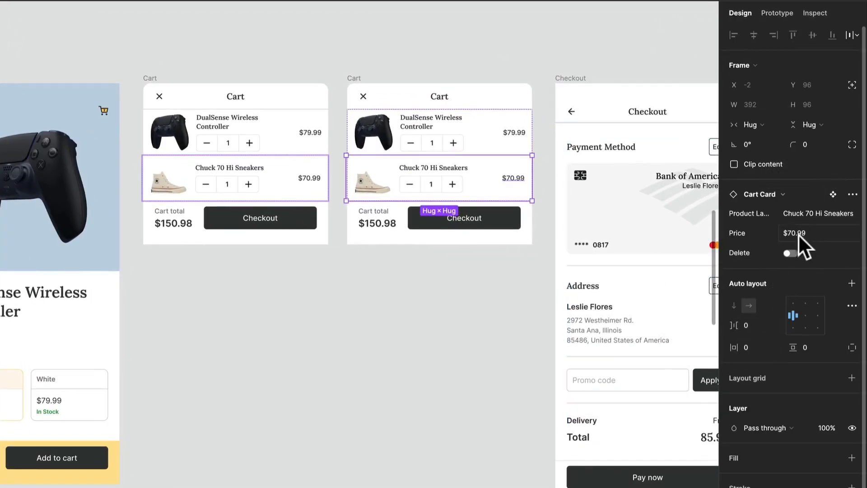
left_click(789, 253)
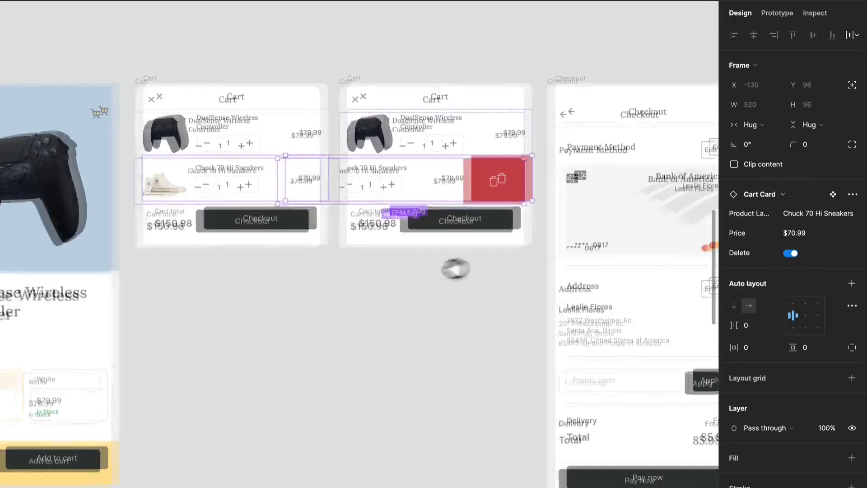
Step: Move the Checkout and Order Confirmation frames away from the Cart frames to make room for another frame
left_click_drag(466, 267, 309, 265)
scroll(310, 265, "down", 3)
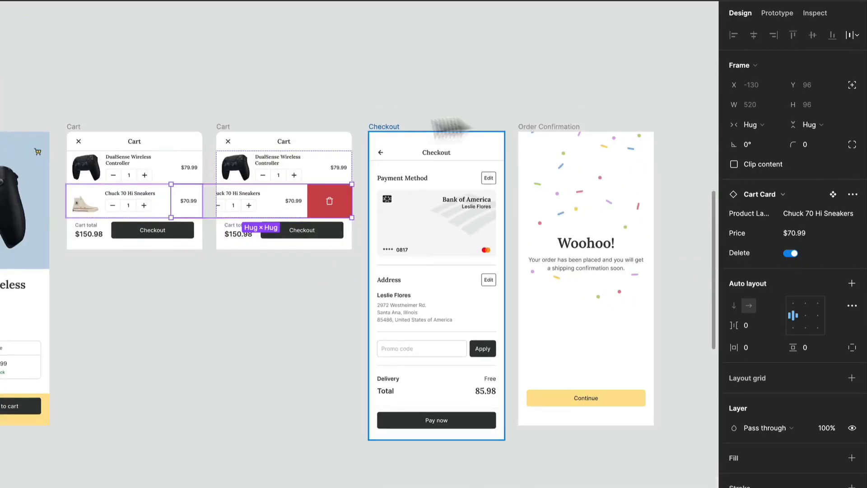
left_click(395, 127)
left_click_drag(552, 132, 647, 132)
Step: Duplicate the Cart frame showing the delete option and remove the Chuck 70 Hi Sneakers card from the new copy
left_click_drag(181, 267, 475, 234)
scroll(220, 165, "up", 5)
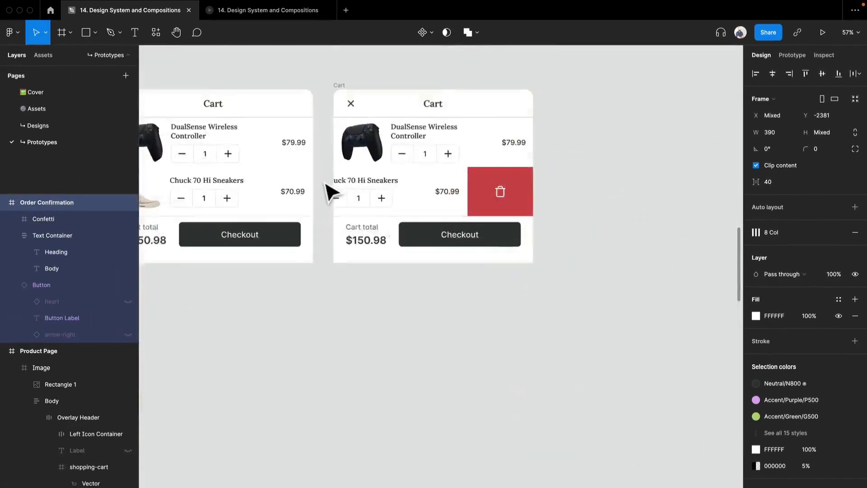
left_click(338, 108)
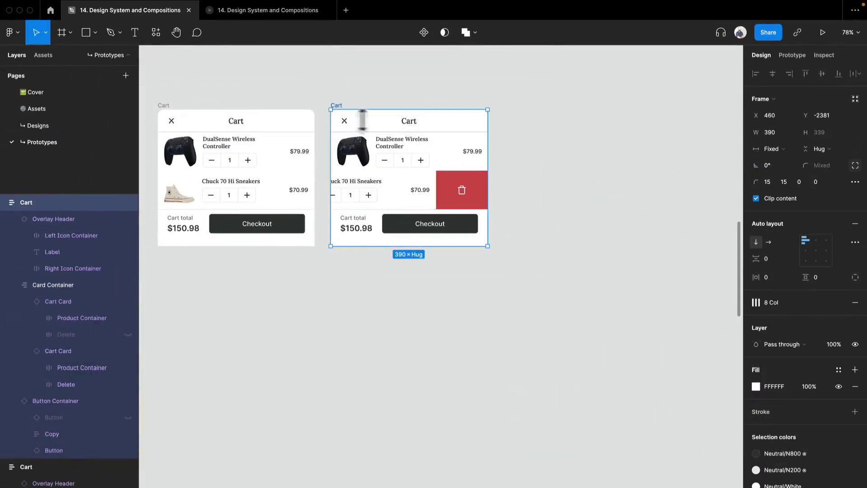
key("super+d")
left_click(608, 189)
left_click(608, 189)
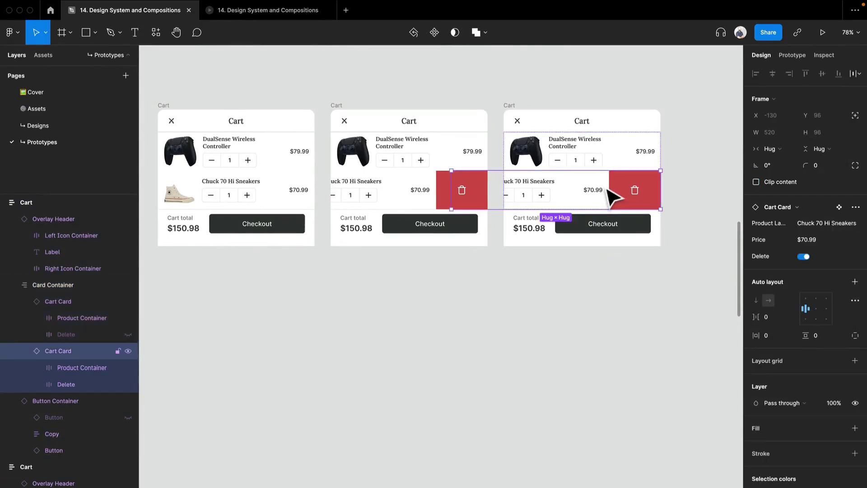
key("Delete")
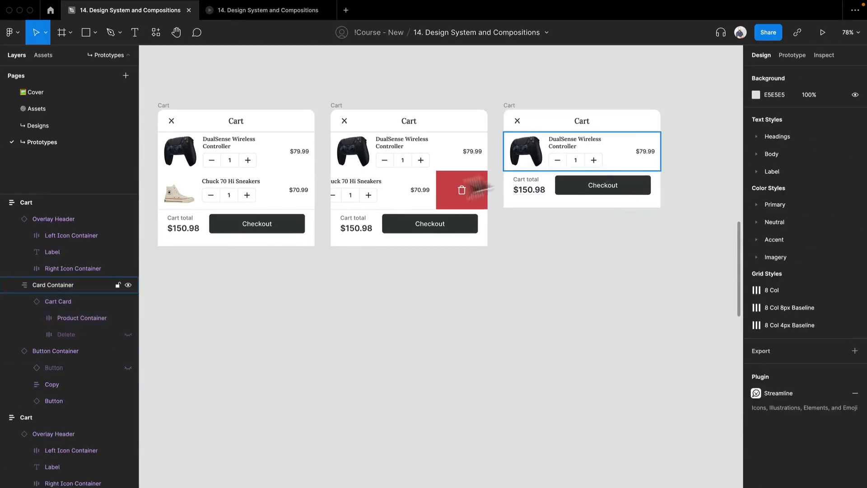
Step: Rename the Chuck 70 Hi Sneakers card layers in the first two Cart frames to "Delete Card"
left_click(442, 193)
left_click(407, 199)
left_click(260, 199, "shift")
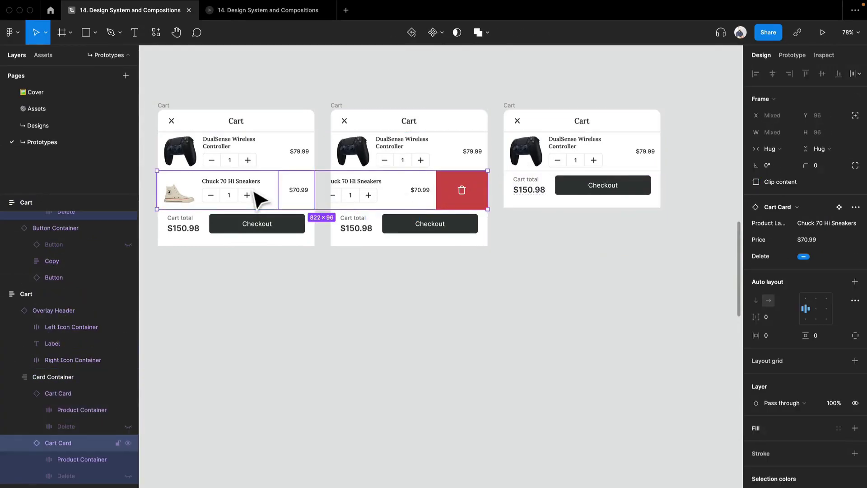
key("super+r")
type("D")
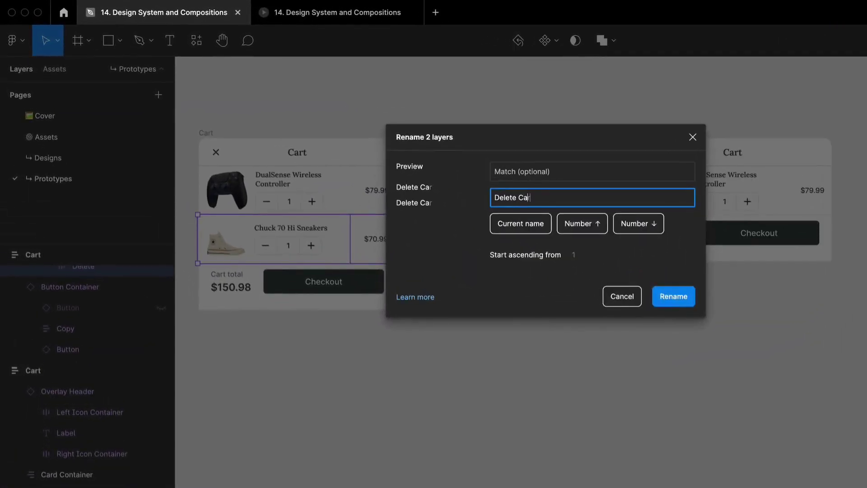
type("elete Card")
key("Return")
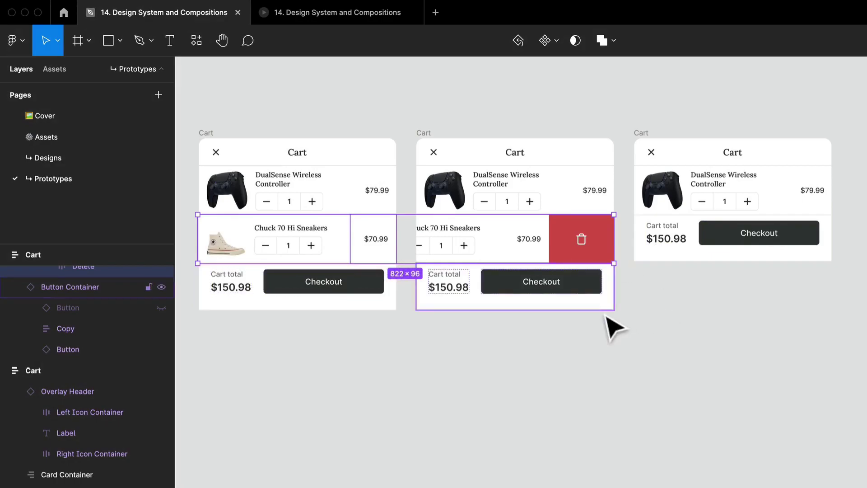
left_click(614, 326)
Step: Connect the first Cart's Delete Card to the second Cart frame with an On drag trigger
left_click(792, 36)
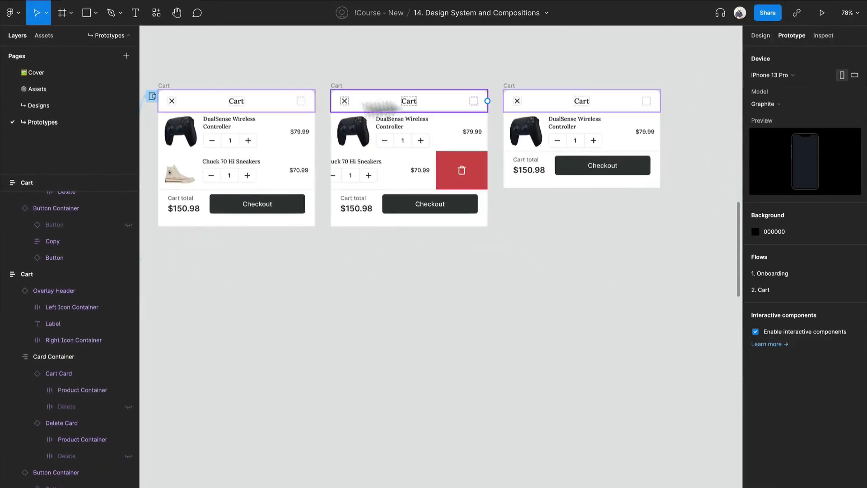
left_click(251, 174)
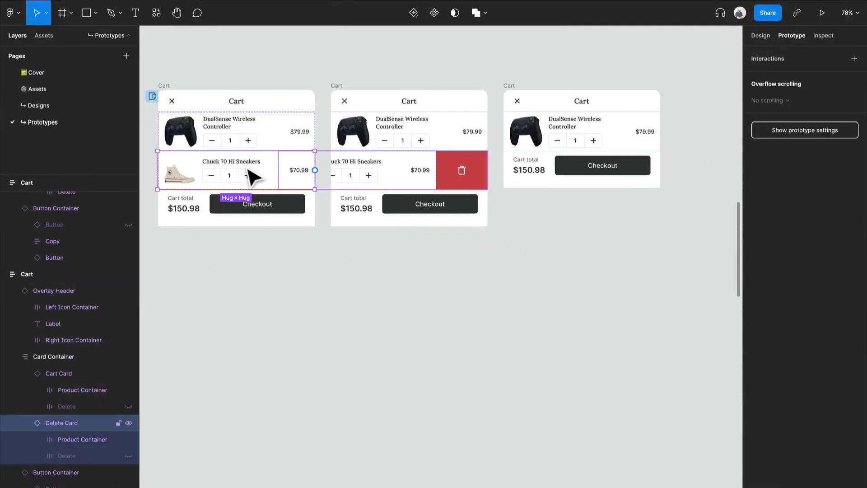
left_click_drag(343, 181, 354, 185)
left_click(657, 98)
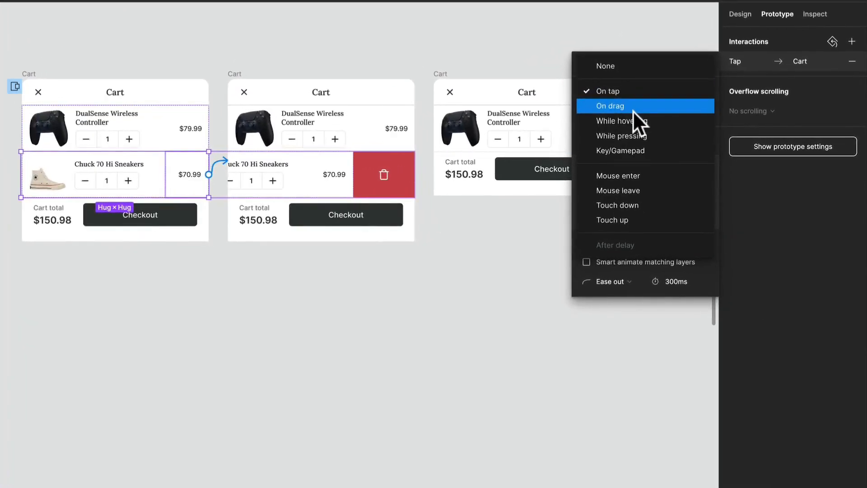
left_click(633, 106)
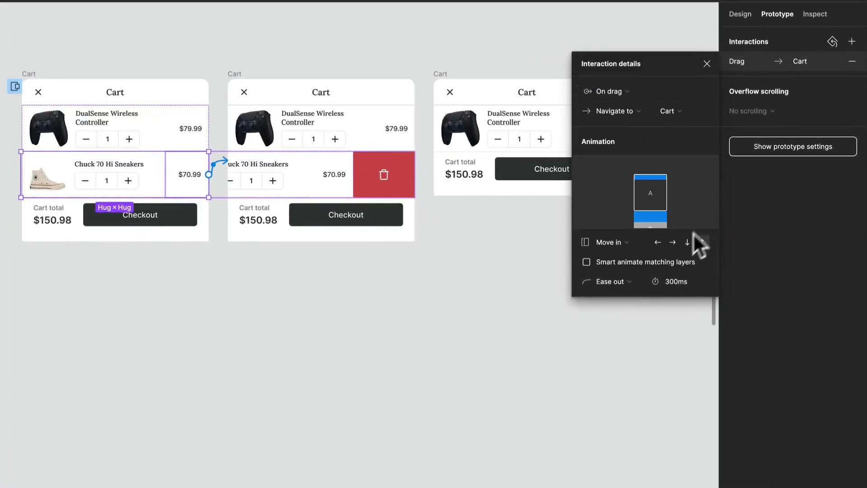
Step: Set the animation of the Delete Card's drag interaction to Smart animate
left_click(618, 242)
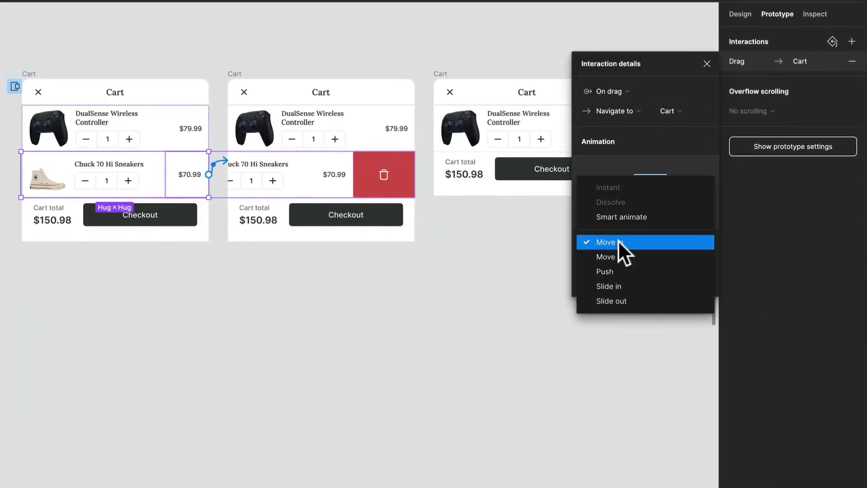
left_click(627, 215)
left_click(403, 296)
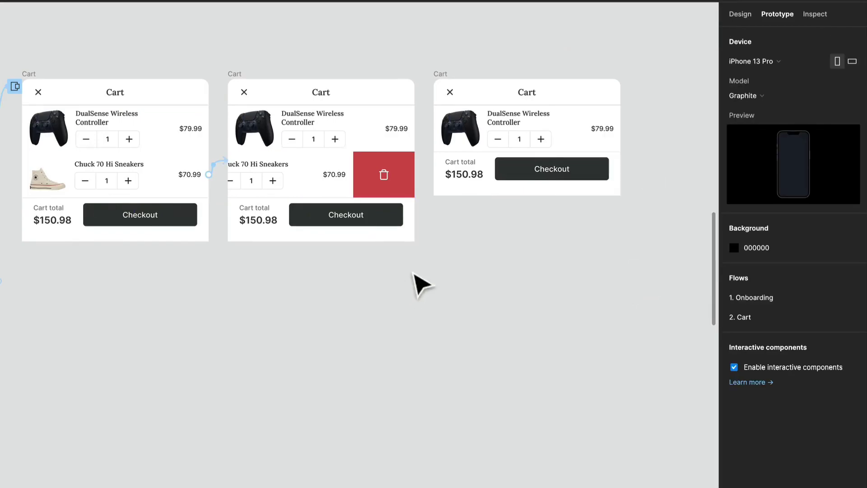
Step: Connect the second Cart's red delete area to the third Cart frame with an On tap, Smart animate interaction
left_click_drag(412, 277, 322, 278)
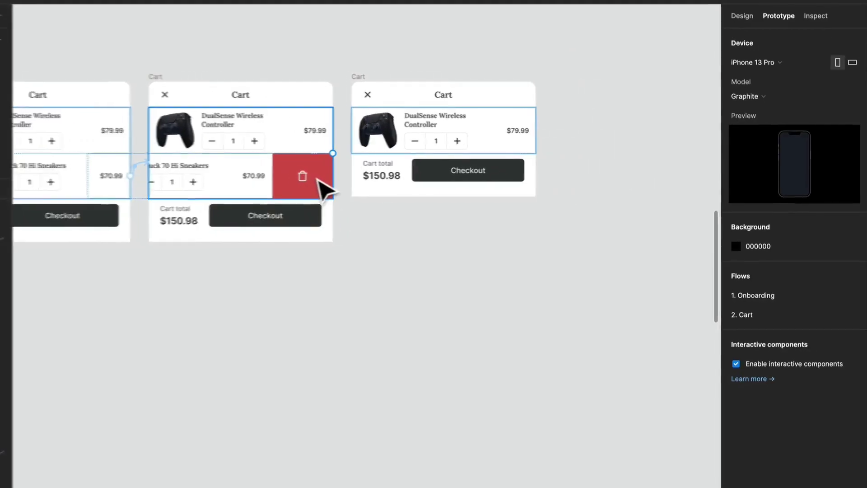
left_click(318, 180)
double_click(318, 179)
double_click(319, 179)
left_click_drag(333, 176, 410, 162)
left_click_drag(486, 170, 490, 171)
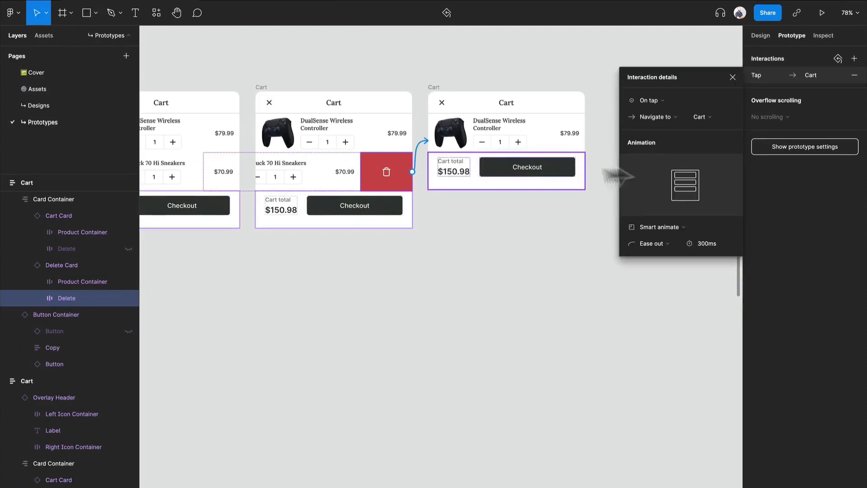
left_click(544, 271)
left_click_drag(543, 271, 501, 253)
Step: Change the cart total in the third Cart frame to $79.99
scroll(427, 172, "down", 4)
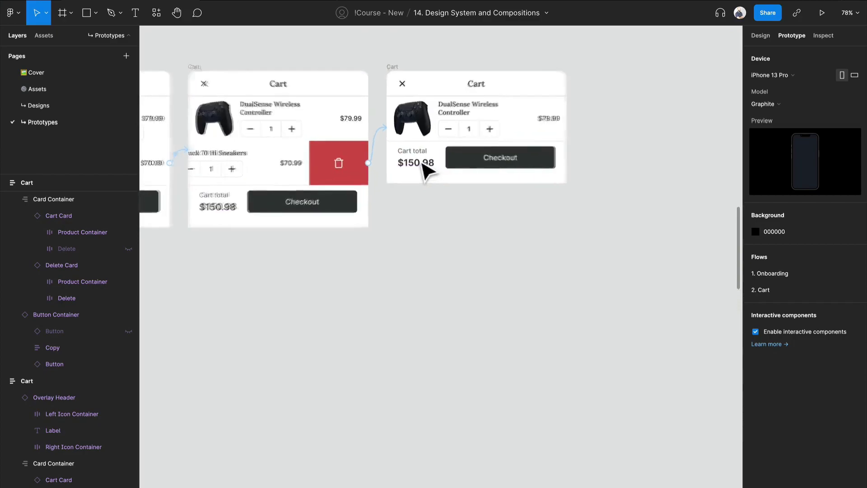
left_click(419, 165)
double_click(416, 161)
scroll(417, 162, "up", 6)
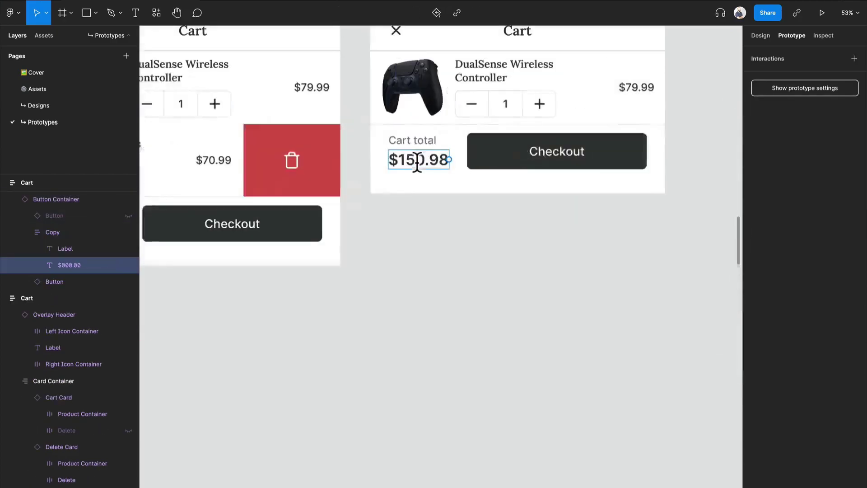
key("BackSpace")
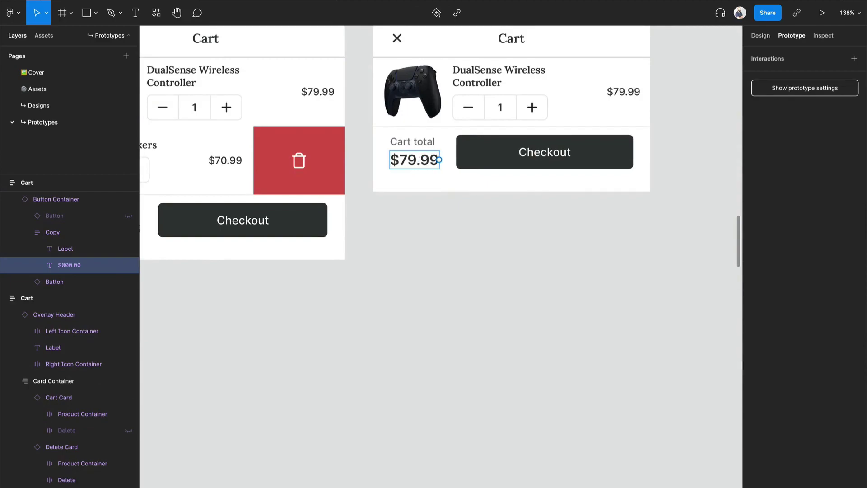
Step: Try a fixed width for the Checkout button in the third Cart frame
left_click(752, 32)
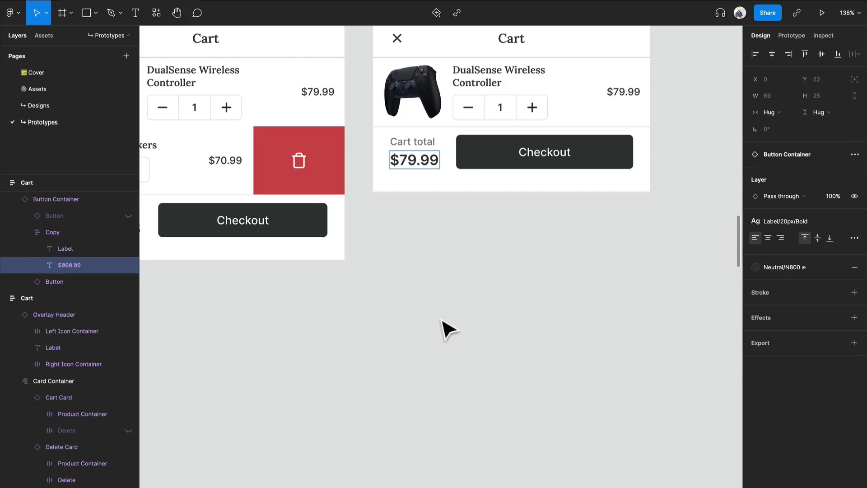
left_click(310, 233)
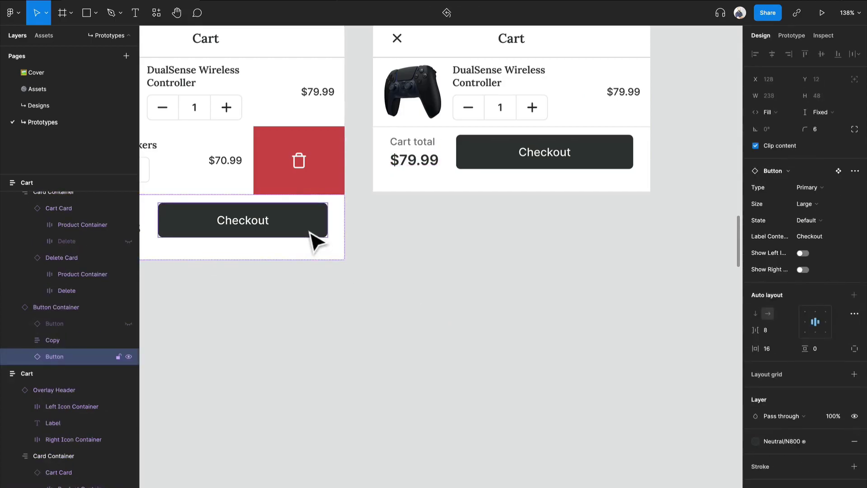
scroll(329, 230, "left", 3)
left_click(616, 162)
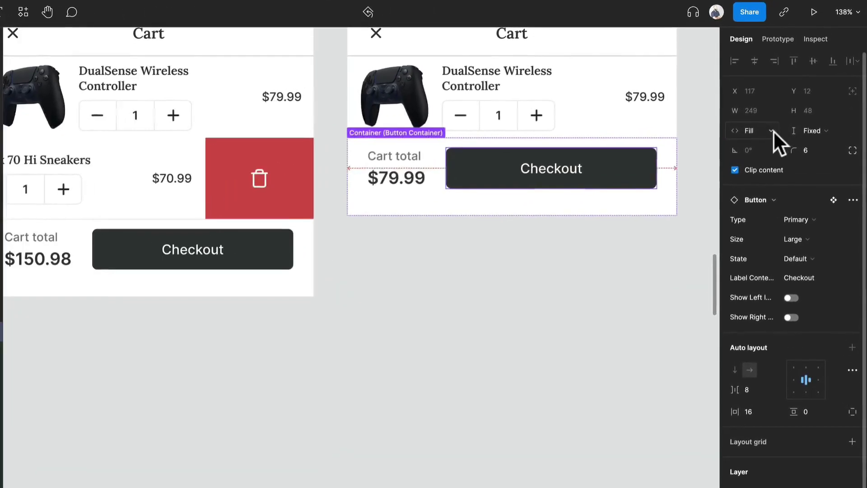
left_click(787, 110)
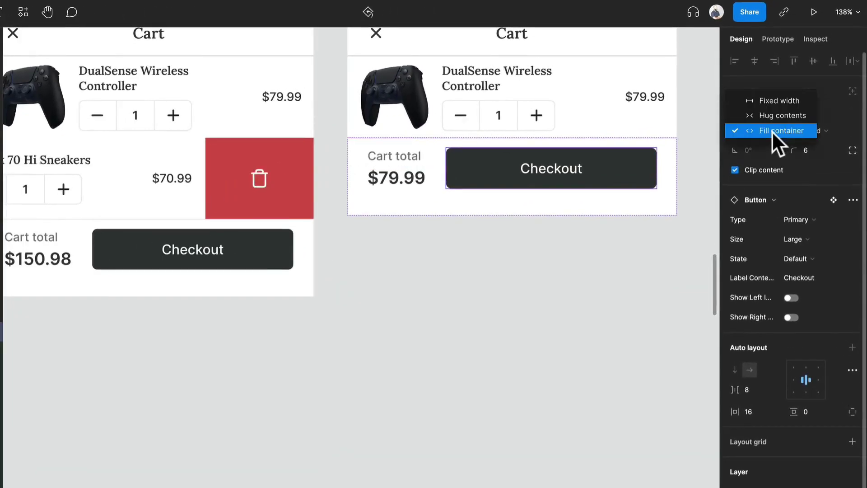
left_click(781, 101)
Step: Check the width of the Checkout button in the second Cart frame
double_click(178, 250)
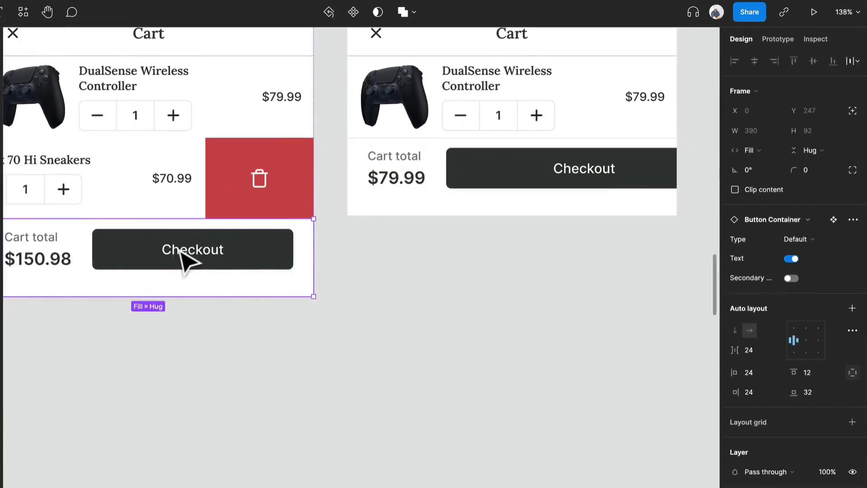
double_click(179, 248)
left_click(189, 280)
double_click(193, 263)
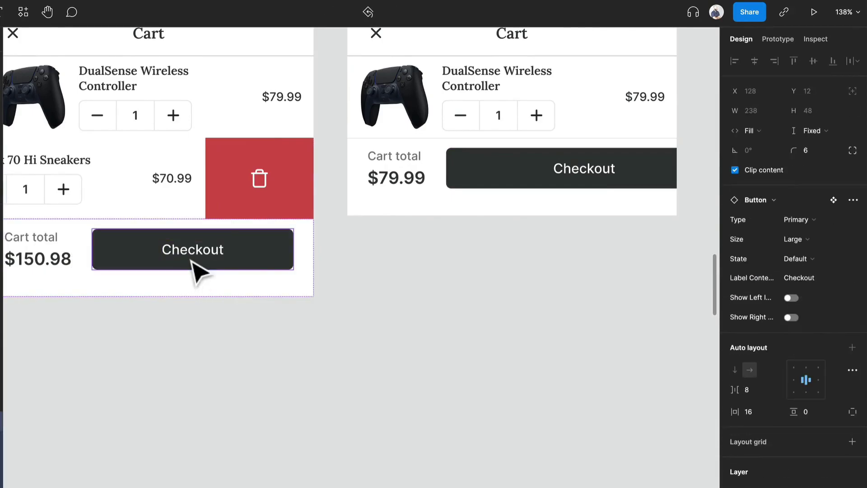
Step: Return the third Cart's Checkout button to Fill container width
left_click(531, 165)
double_click(531, 165)
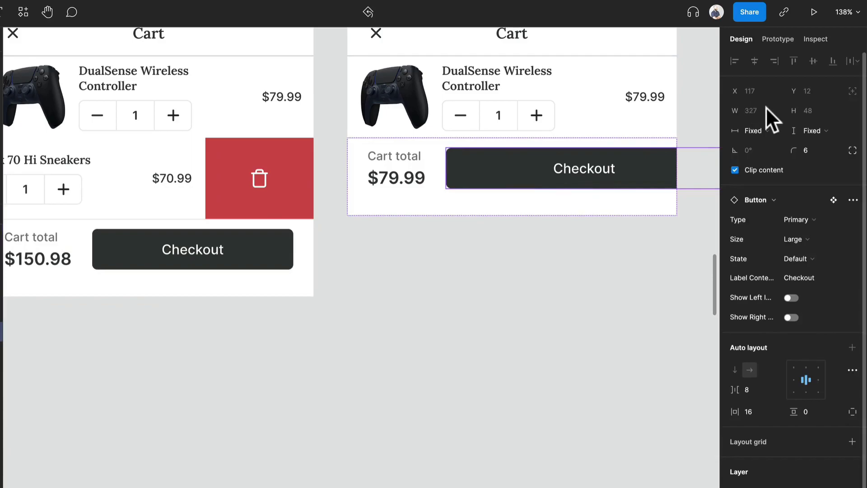
scroll(563, 172, "right", 5)
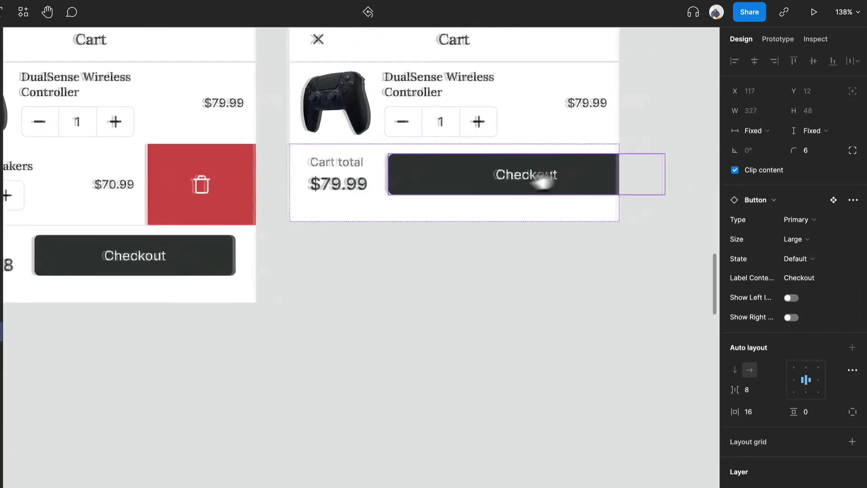
left_click(763, 131)
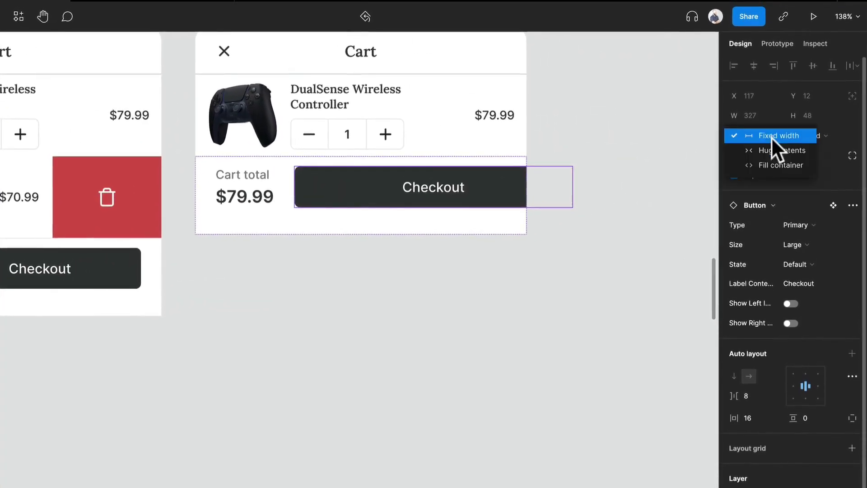
left_click(777, 155)
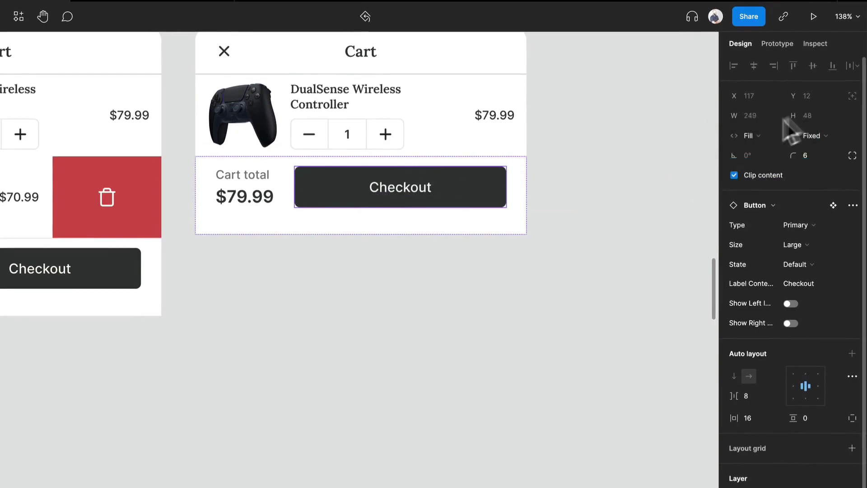
Step: Detach the third Cart's Button Container instance and set its item spacing to 32
left_click(359, 229)
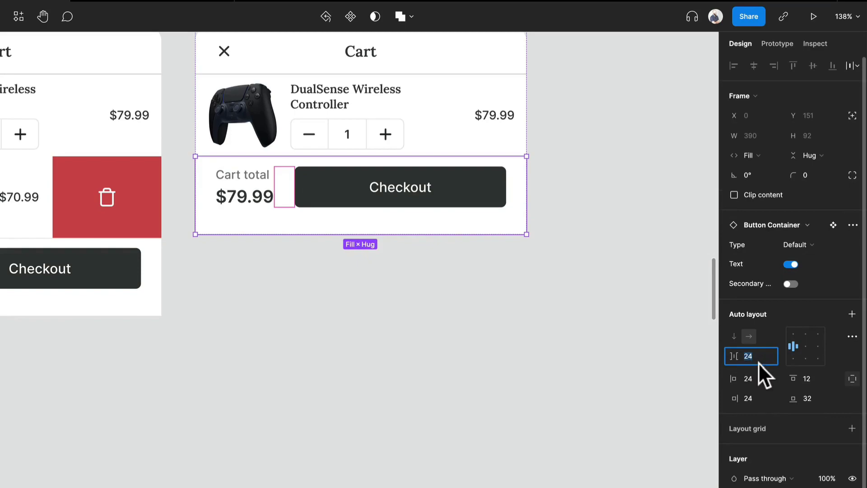
type("32")
key("Return")
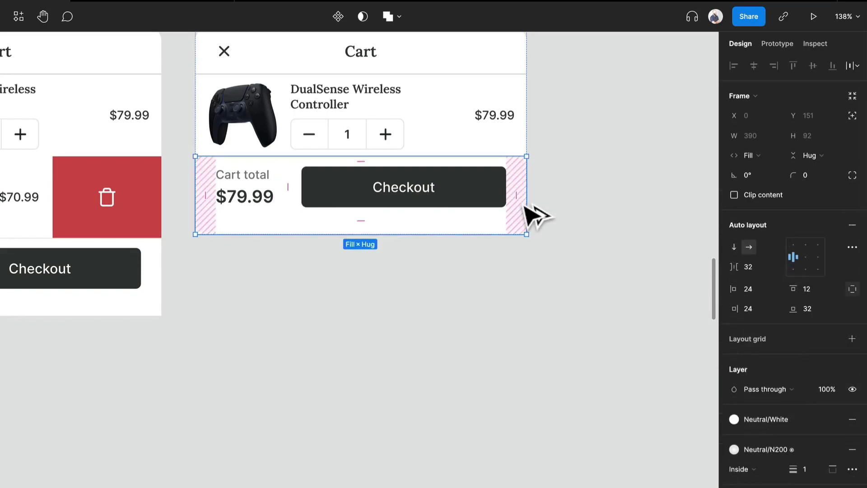
Step: Give the third Cart's Checkout button a fixed width of 238
left_click(470, 196)
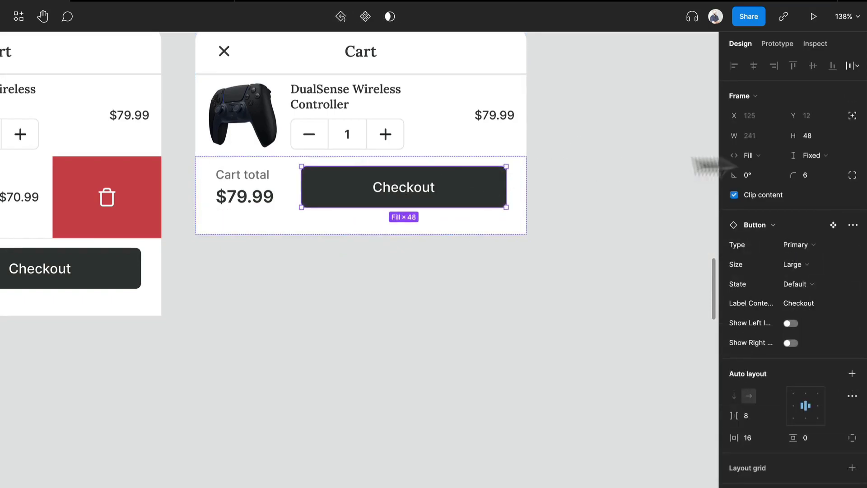
left_click(749, 155)
left_click(768, 126)
left_click(765, 134)
type("238")
key("Return")
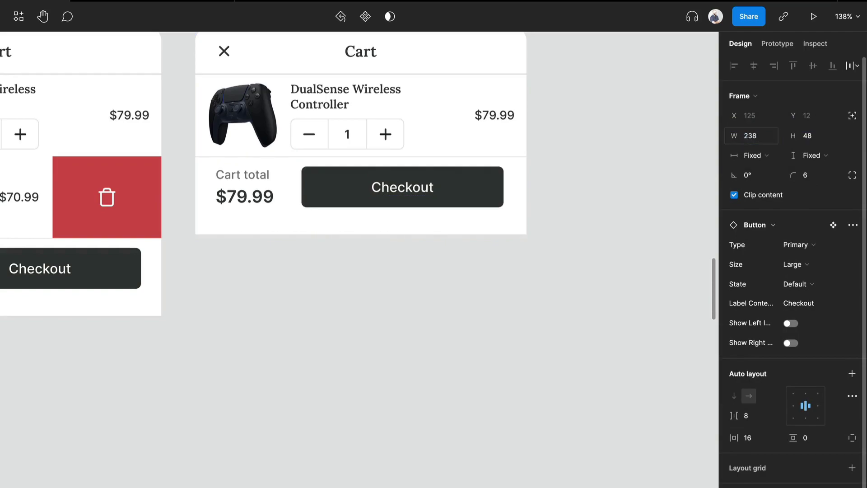
left_click(762, 136)
type("238")
key("Return")
Step: Set the third Cart's Button Container spacing mode to Space between
left_click(508, 232)
left_click(853, 248)
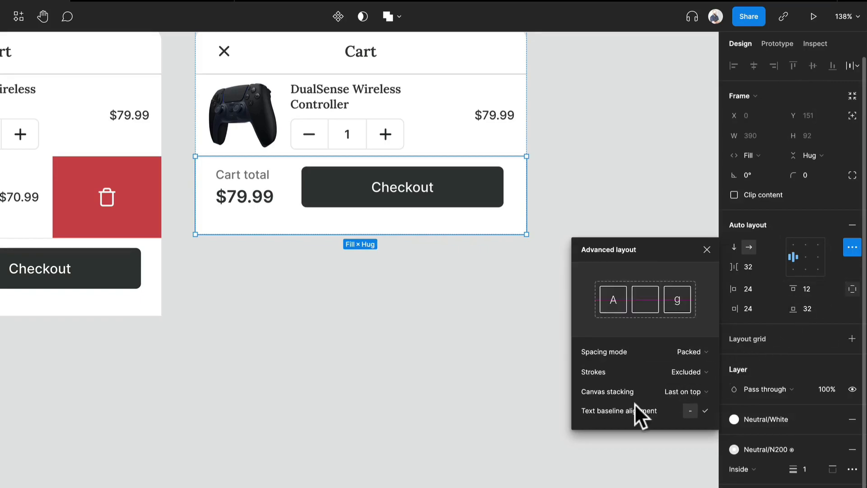
left_click(688, 359)
left_click(690, 367)
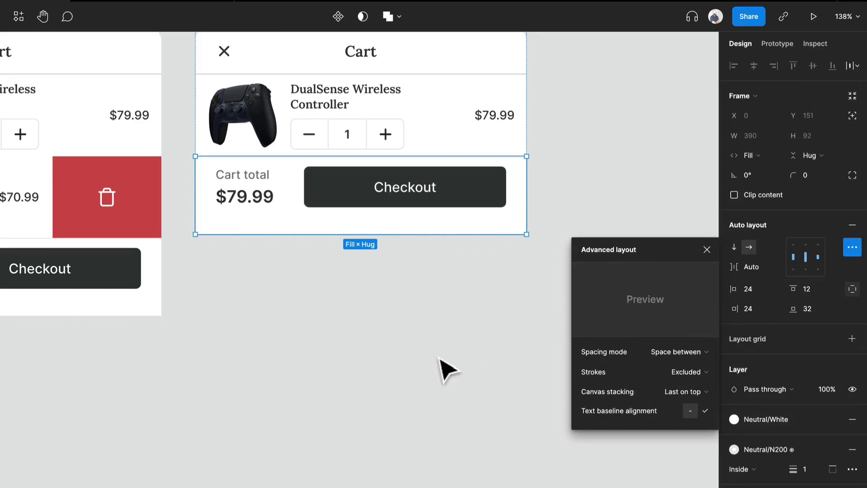
left_click(443, 343)
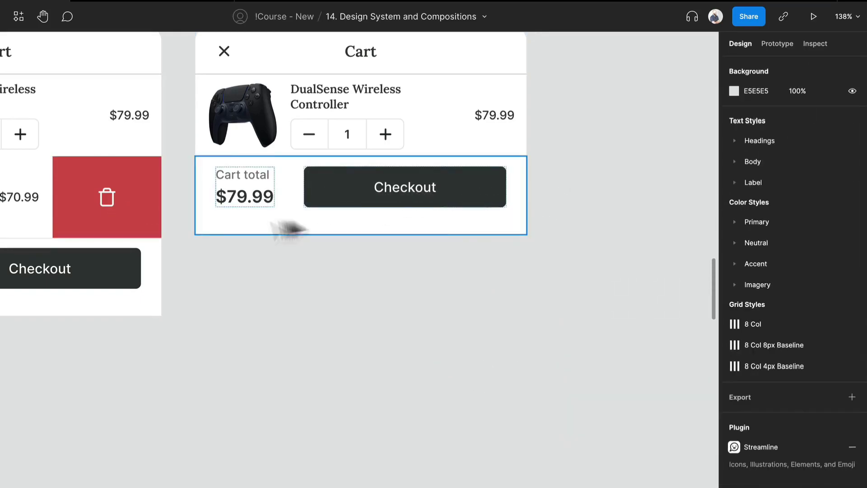
Step: Open the prototype presentation of the file and return to the design canvas
scroll(208, 233, "down", 5)
left_click_drag(294, 253, 648, 225)
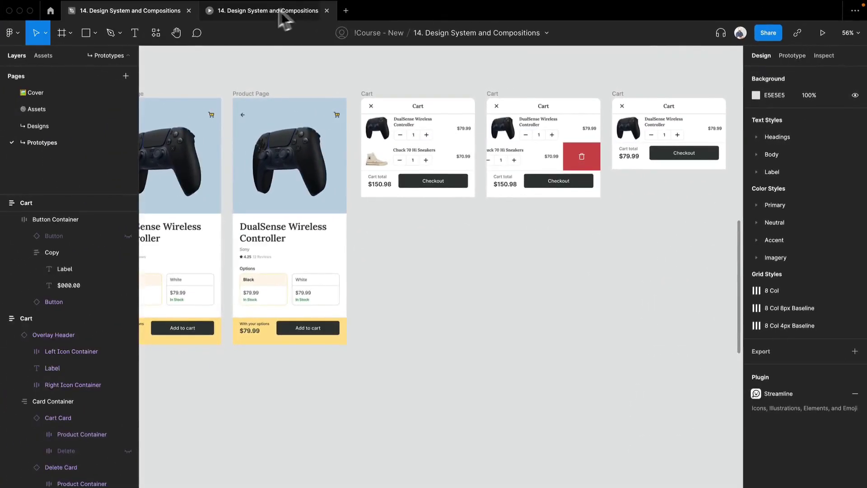
left_click(269, 10)
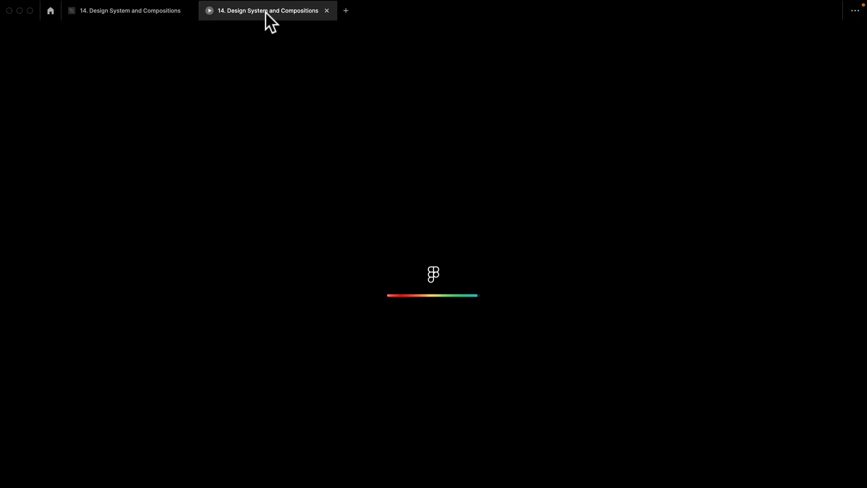
left_click(132, 15)
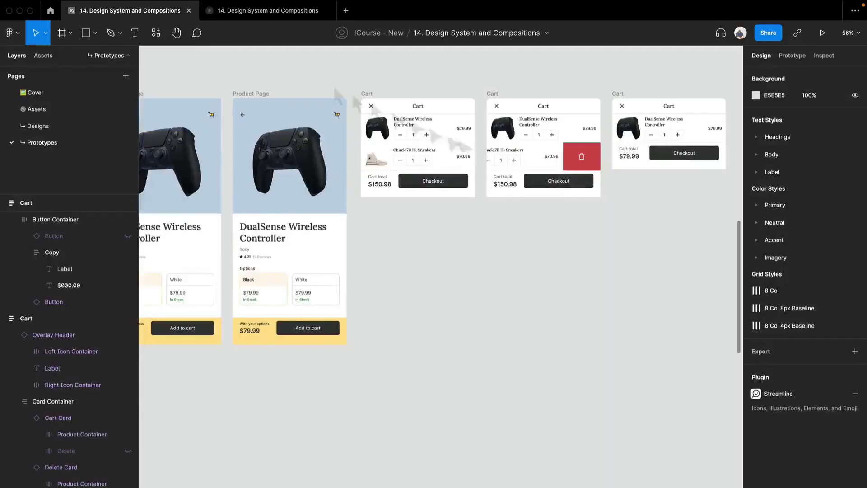
Step: Move the Checkout and Order Confirmation frames together to the empty area below the Product Page and Cart frames, at about Y -892
scroll(479, 239, "down", 2)
left_click_drag(472, 237, 451, 235)
scroll(553, 247, "down", 3)
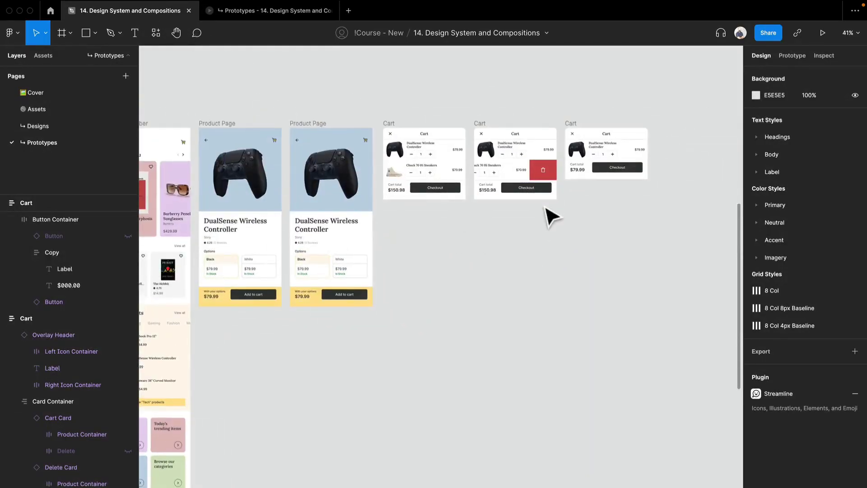
scroll(546, 222, "down", 2)
left_click_drag(392, 277, 310, 174)
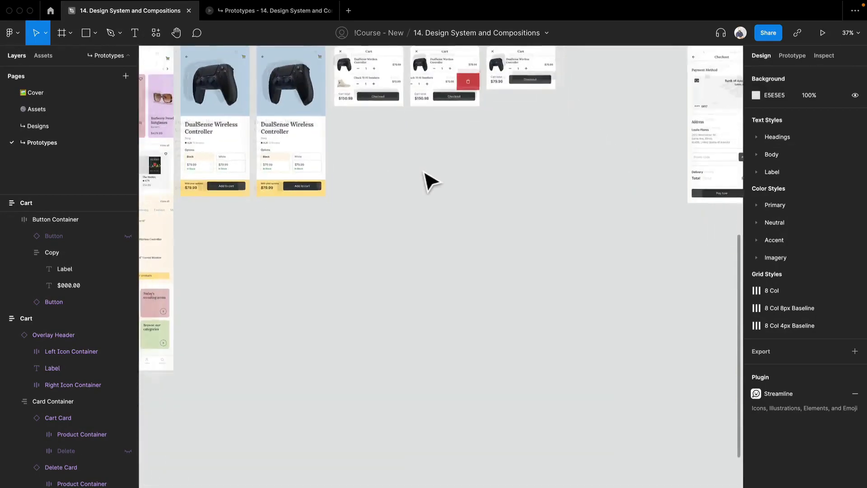
scroll(427, 179, "down", 3)
scroll(457, 131, "down", 1)
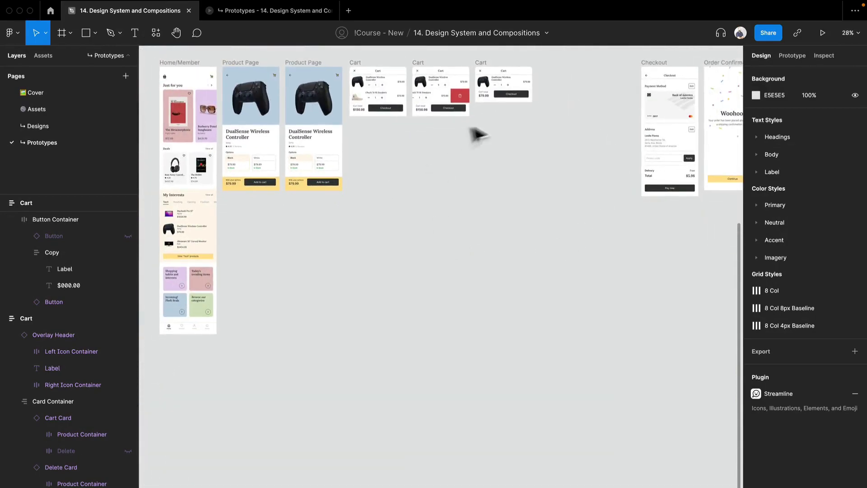
left_click_drag(535, 153, 490, 162)
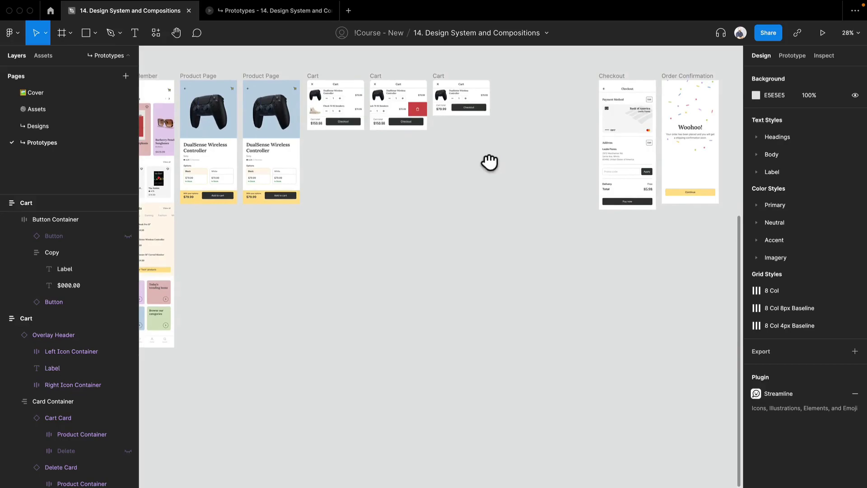
left_click(608, 77)
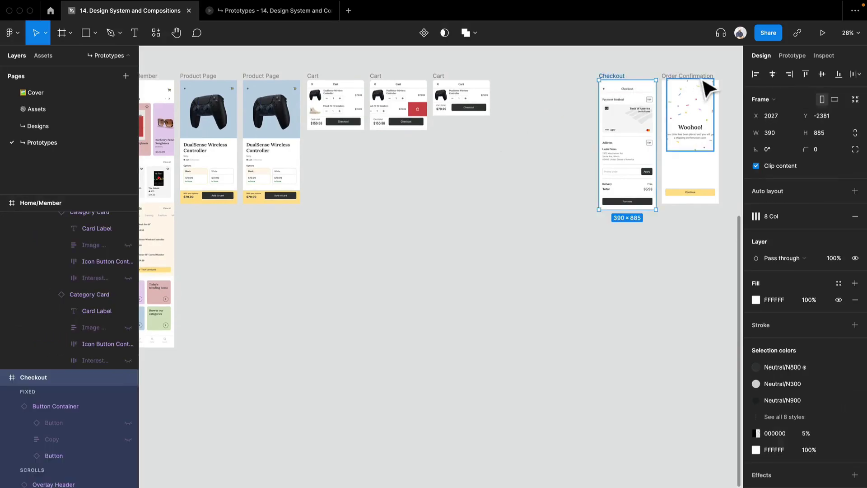
left_click(703, 84, "shift")
left_click_drag(703, 84, 372, 348)
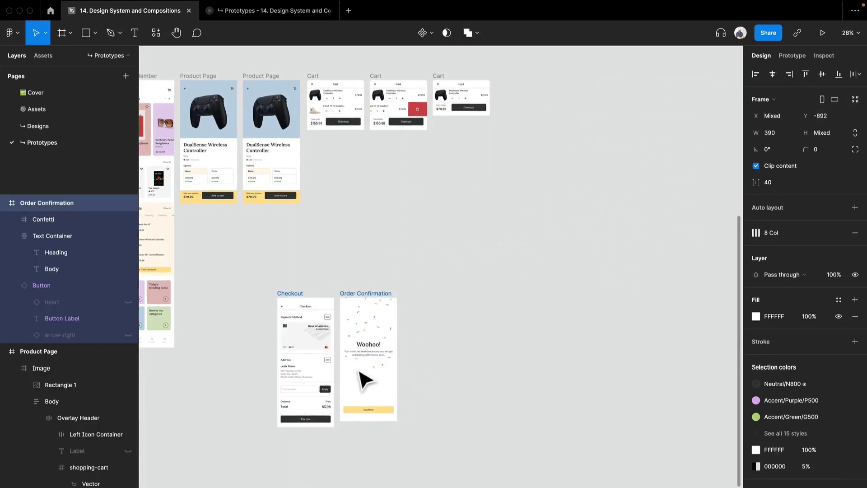
Step: Select the Confetti frame on the Order Confirmation screen and examine its size and placement
scroll(360, 380, "up", 5)
left_click_drag(321, 289, 533, 238)
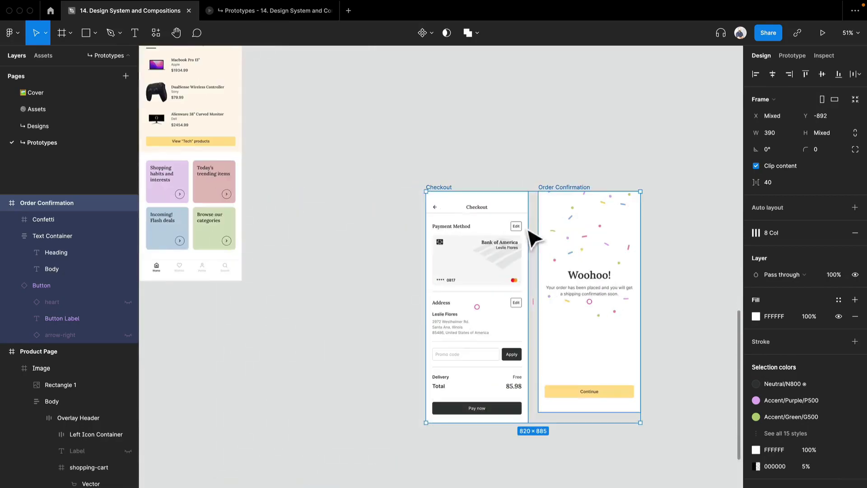
scroll(565, 241, "right", 5)
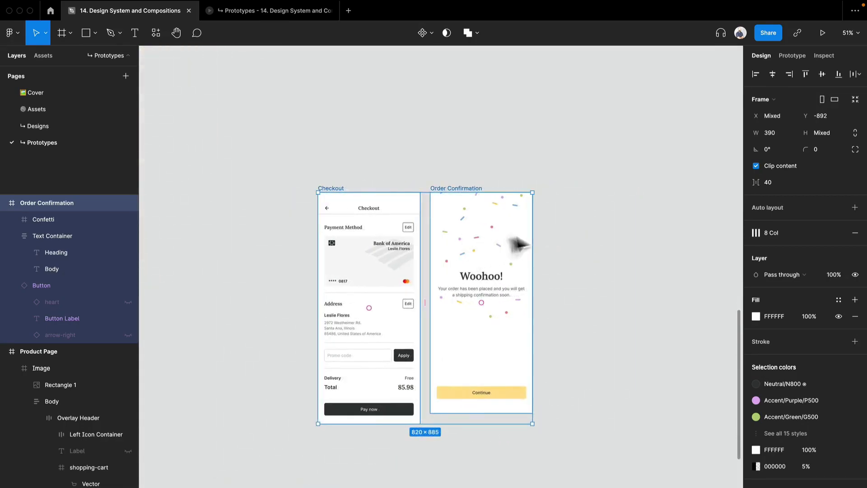
left_click(511, 244)
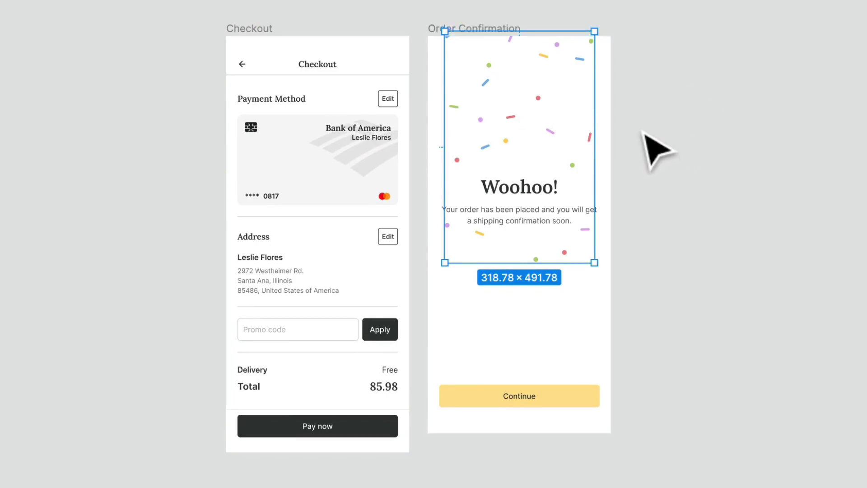
scroll(536, 145, "up", 5)
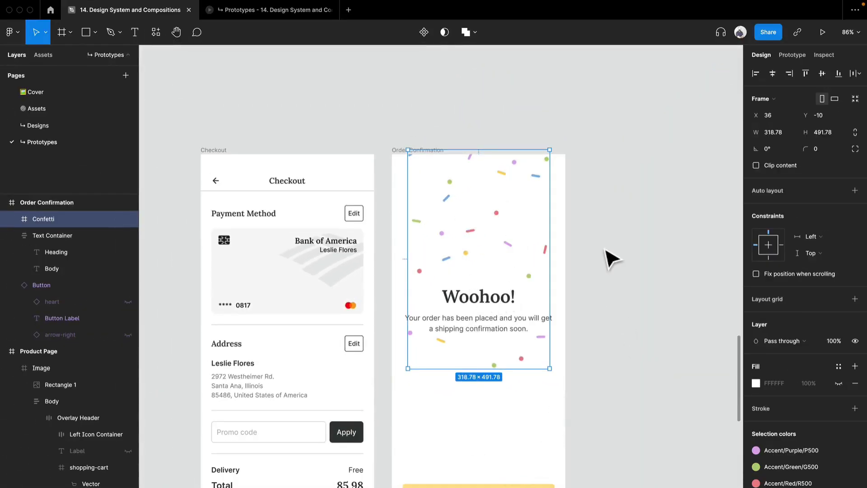
scroll(612, 258, "down", 3)
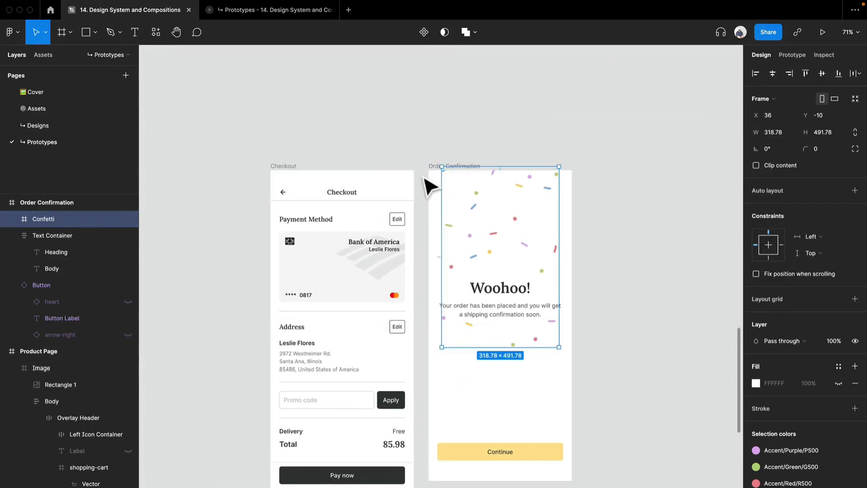
left_click(396, 138)
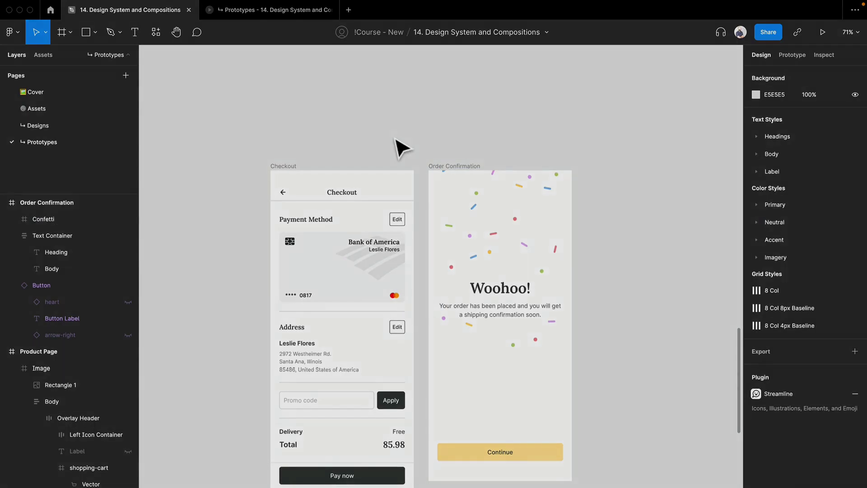